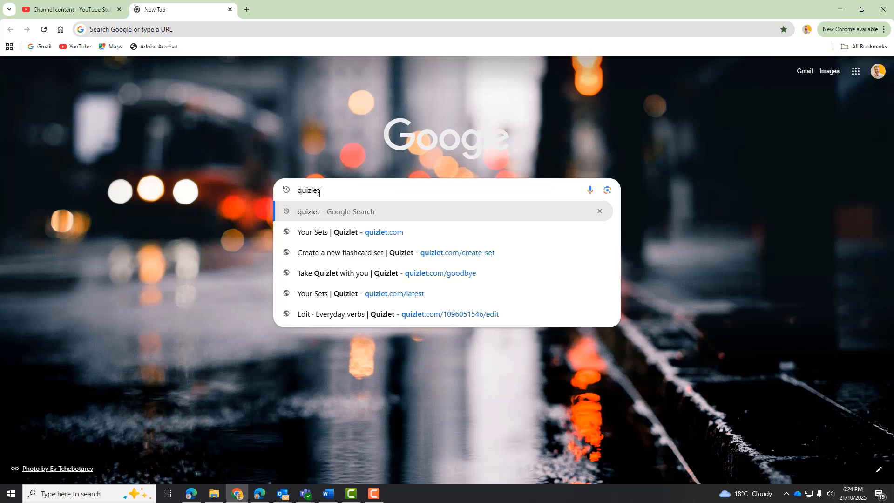
Search Google for "quizlet", open the Quizlet home page and check the account menu.
key(Return)
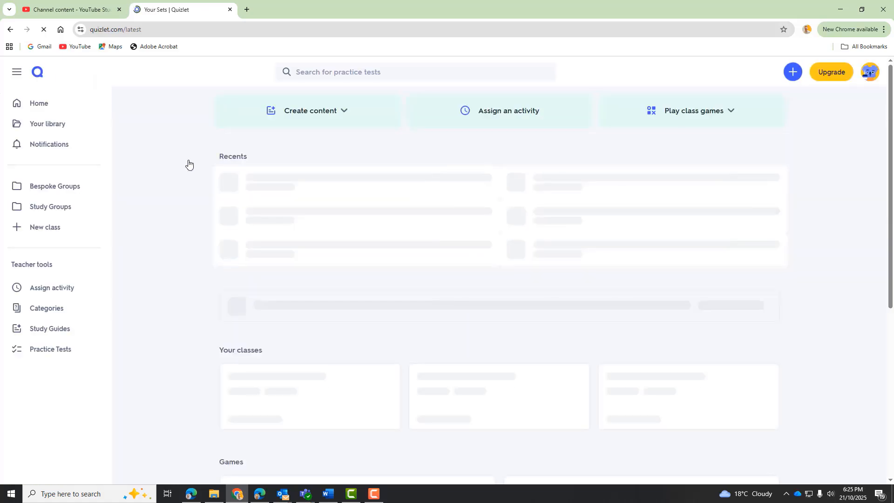
click(868, 74)
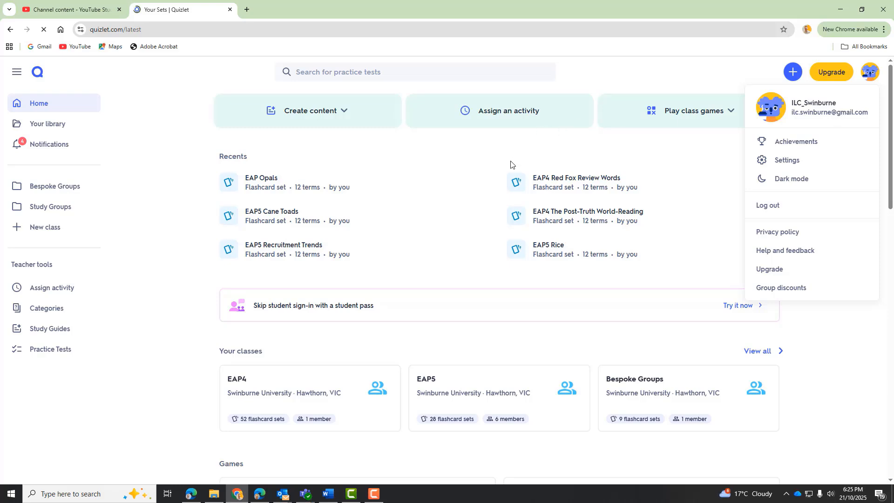
click(143, 187)
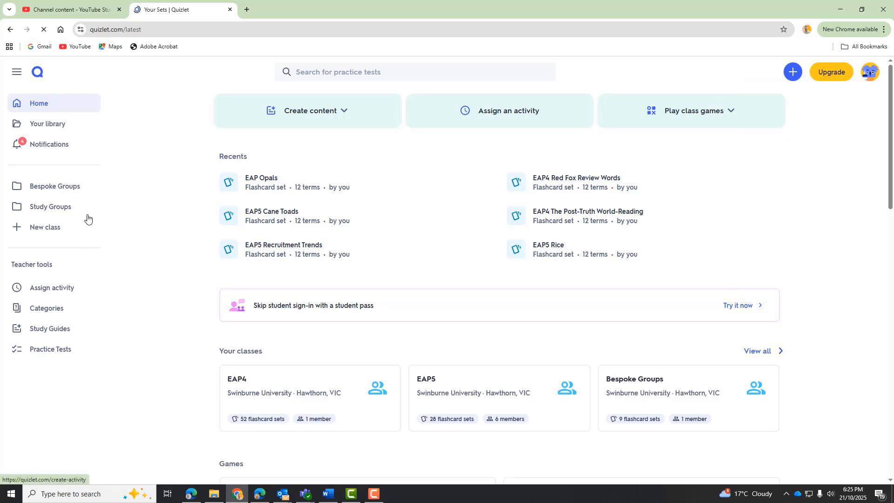
Start a new flashcard set and dismiss the Quizlet Plus for teachers offer.
click(796, 75)
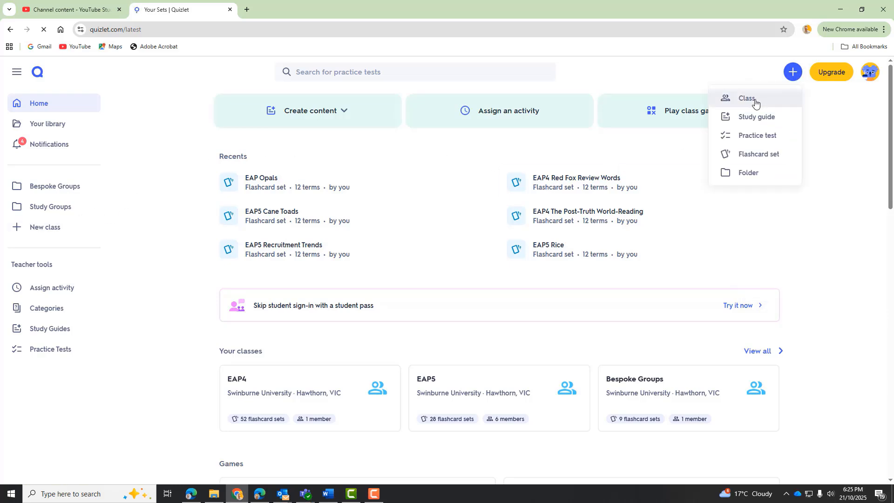
click(758, 154)
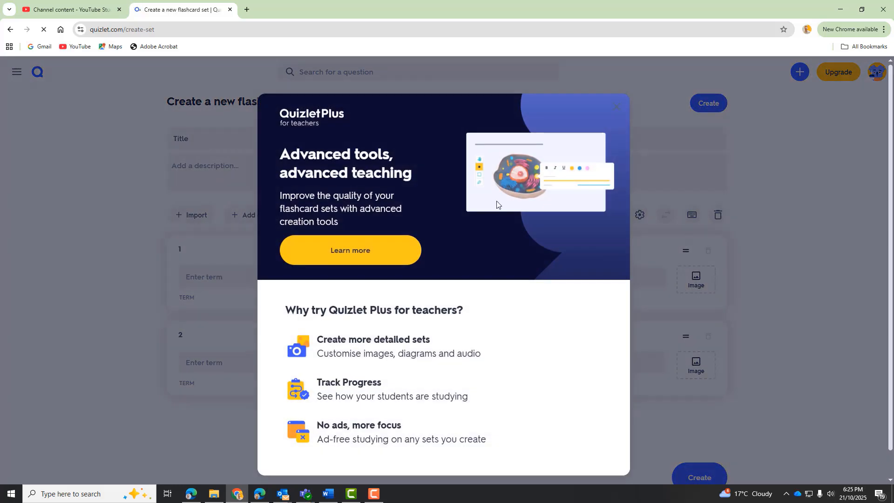
click(738, 386)
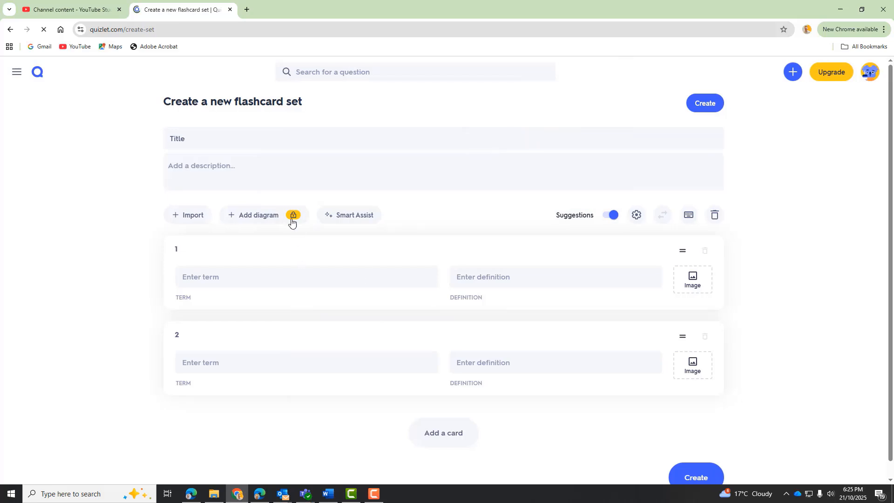
Title the new flashcard set "Everyday English verbs".
click(212, 132)
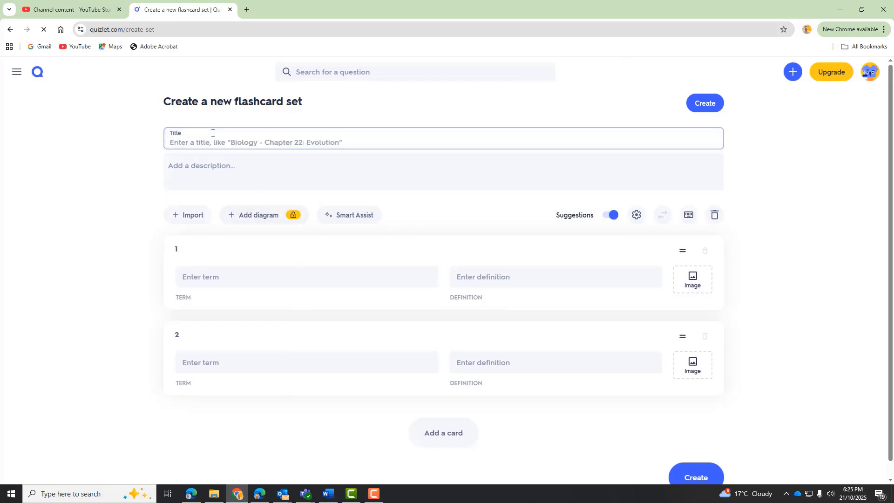
text(Everyday)
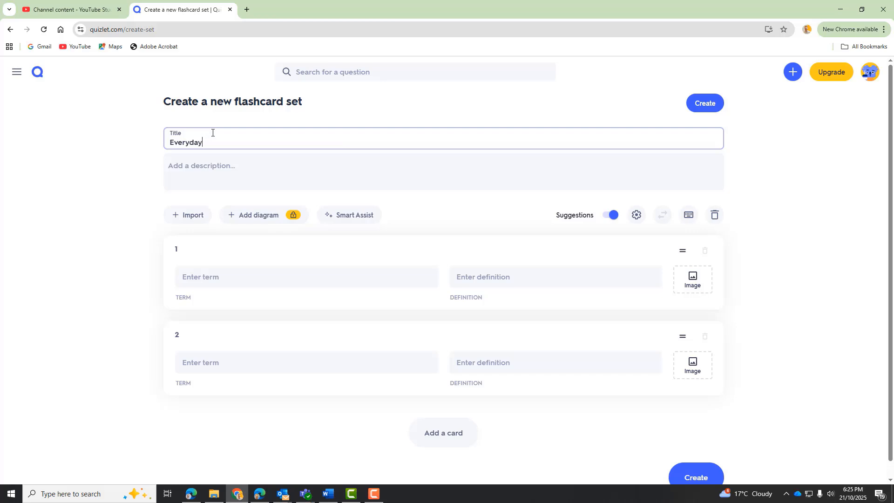
text( engl)
text(English verbs)
Describe the flashcard set as "A vocabulary set for elementary survival and functional English".
click(202, 169)
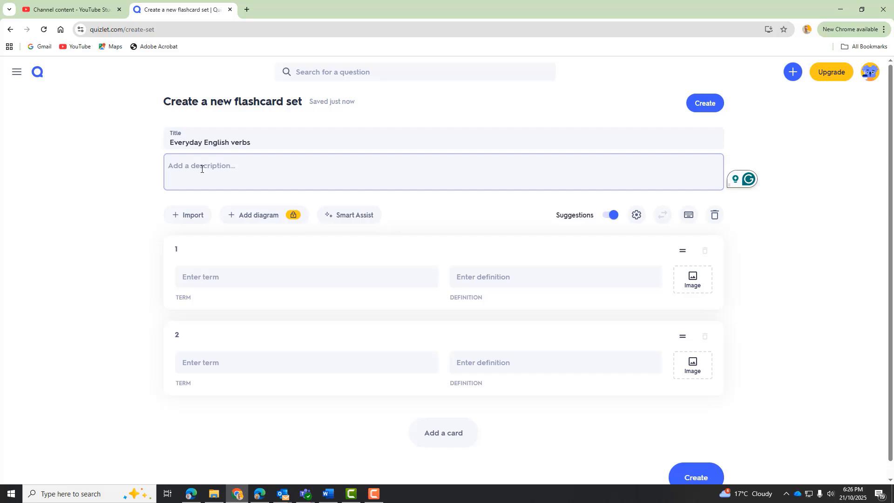
text(A vocabu)
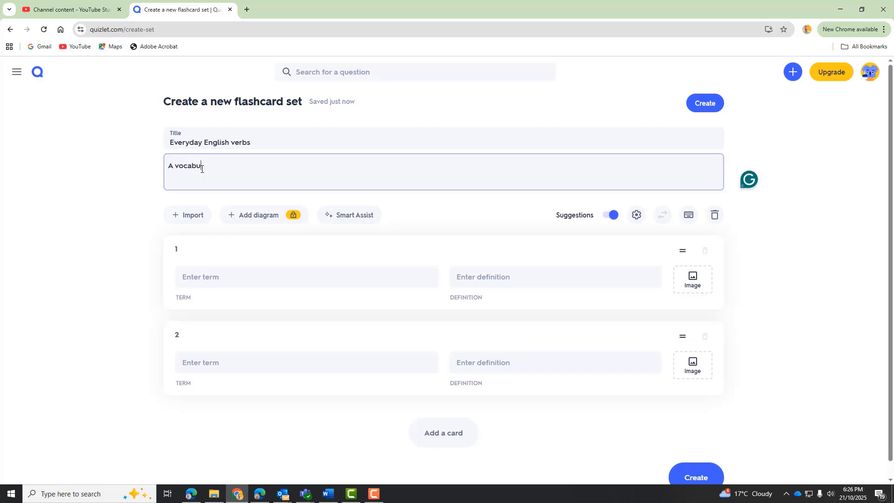
text(lary set for element)
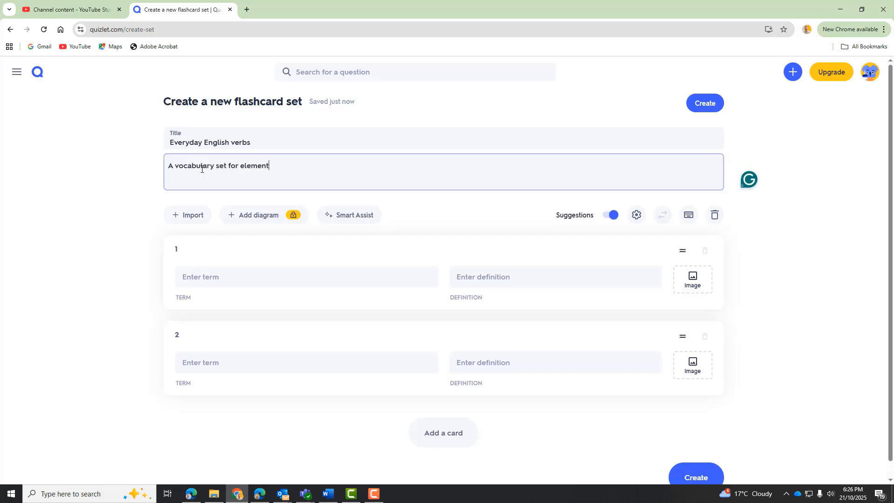
text(ary survicaal and functional )
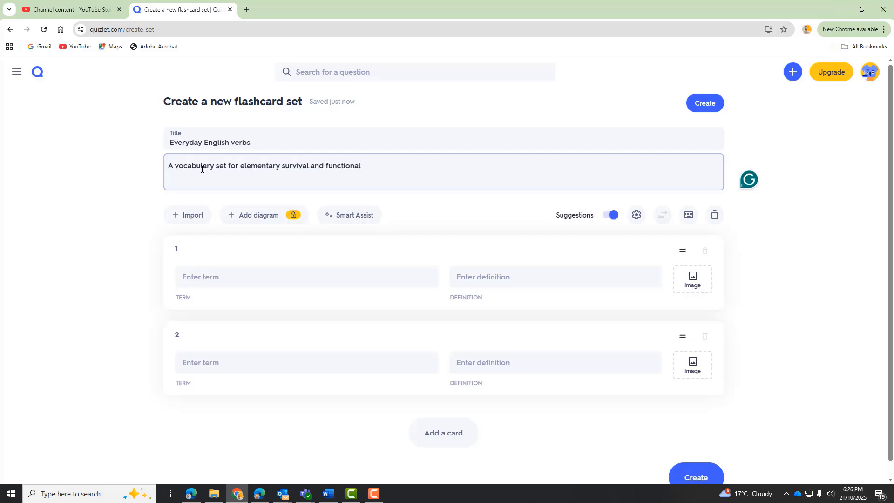
text(English)
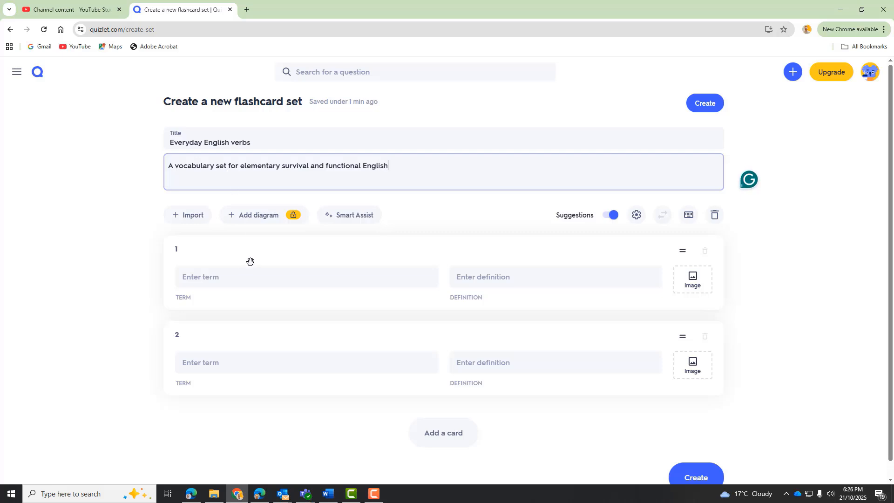
Enter "wake up" as the first card's term and set the definition language to English.
click(224, 281)
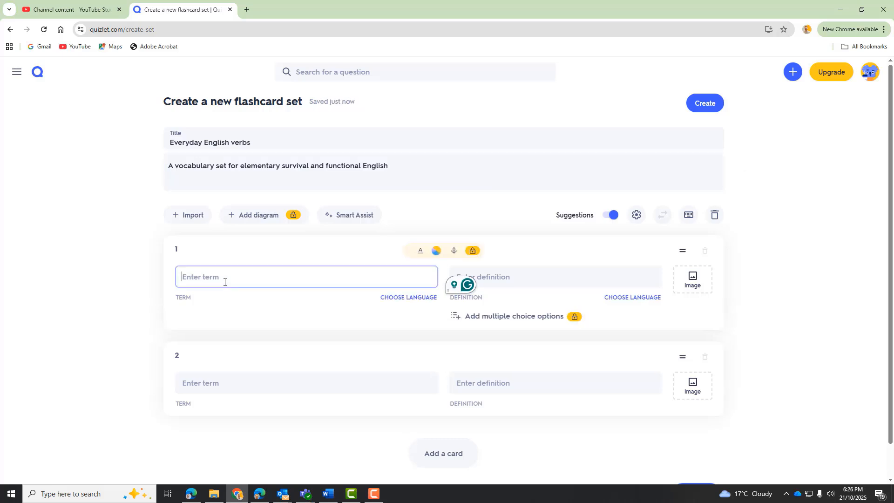
text(wake up)
click(554, 279)
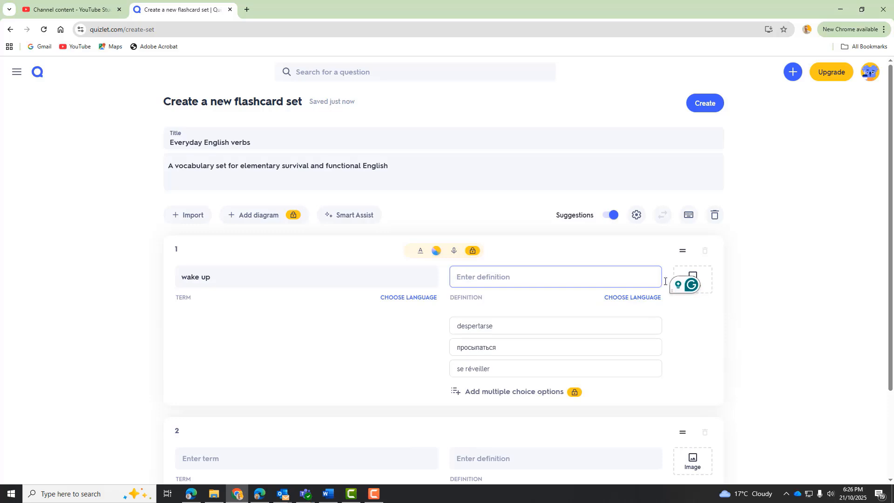
click(643, 300)
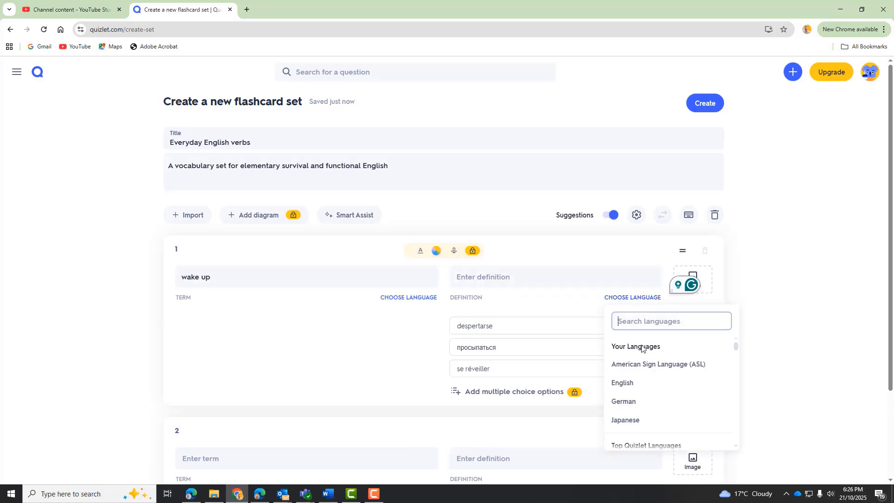
click(630, 392)
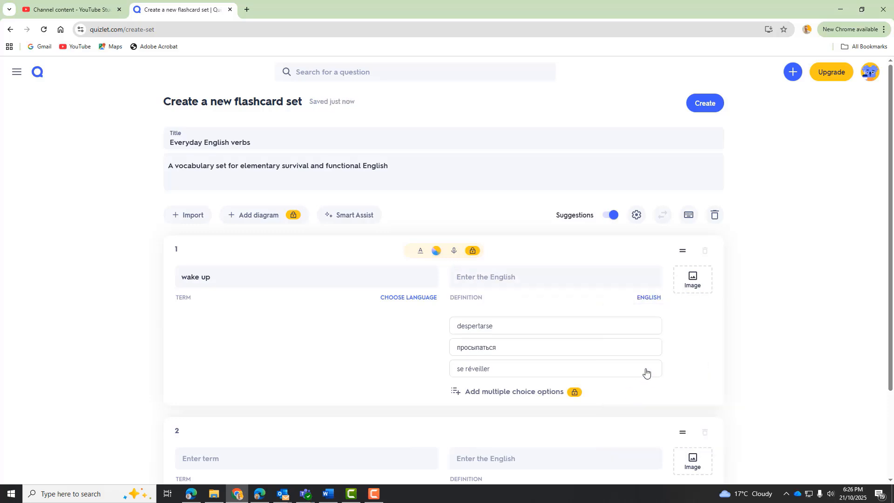
Add the cartoon of a person stretching in bed beside an alarm clock as the first card's image.
click(693, 281)
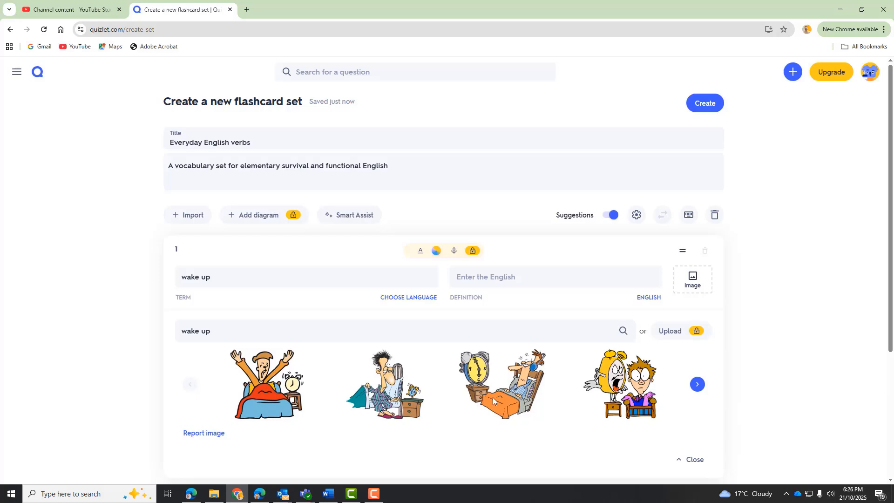
scroll(503, 398, down, 2)
scroll(340, 270, up, 2)
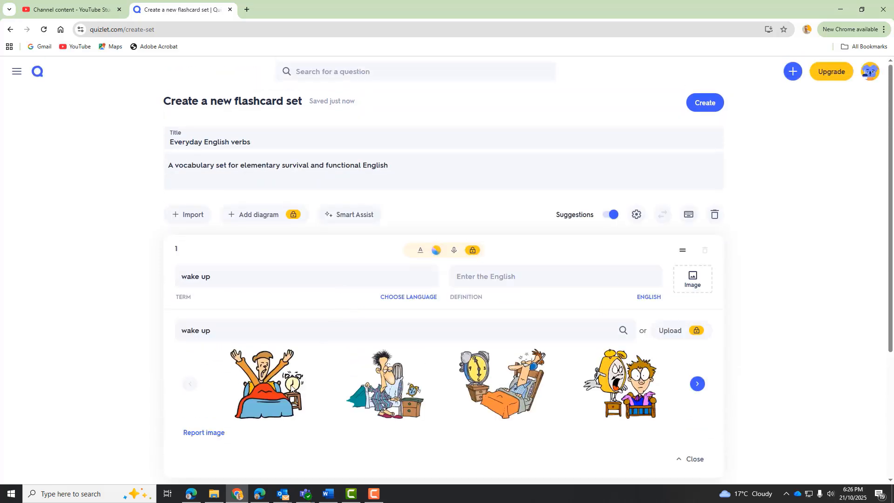
click(269, 399)
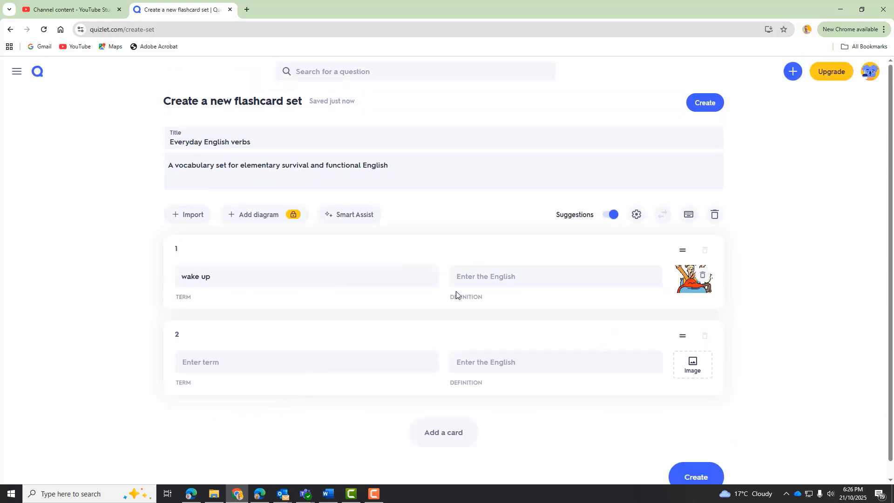
Enter "to take shower" as the second card's term.
click(487, 281)
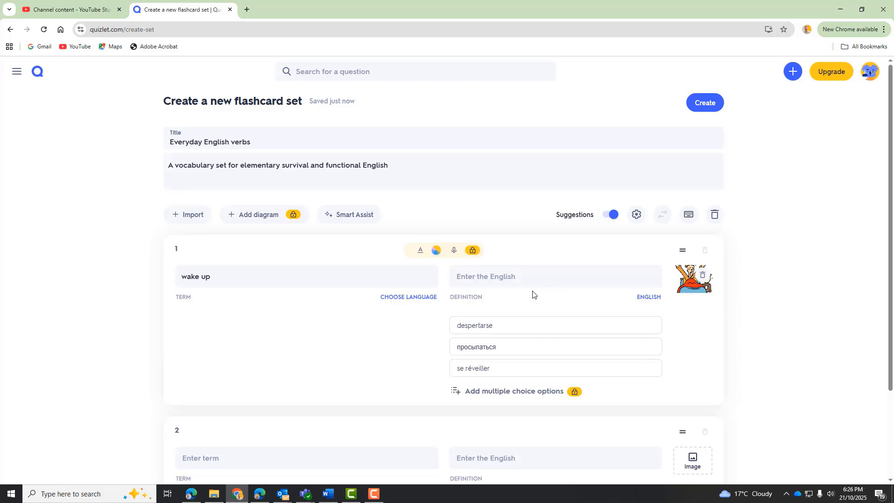
scroll(531, 293, down, 3)
click(294, 345)
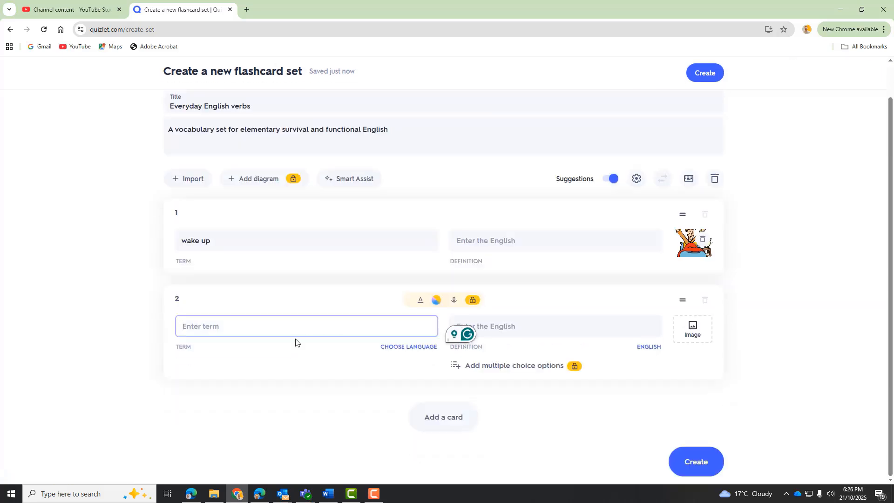
text(to take shower)
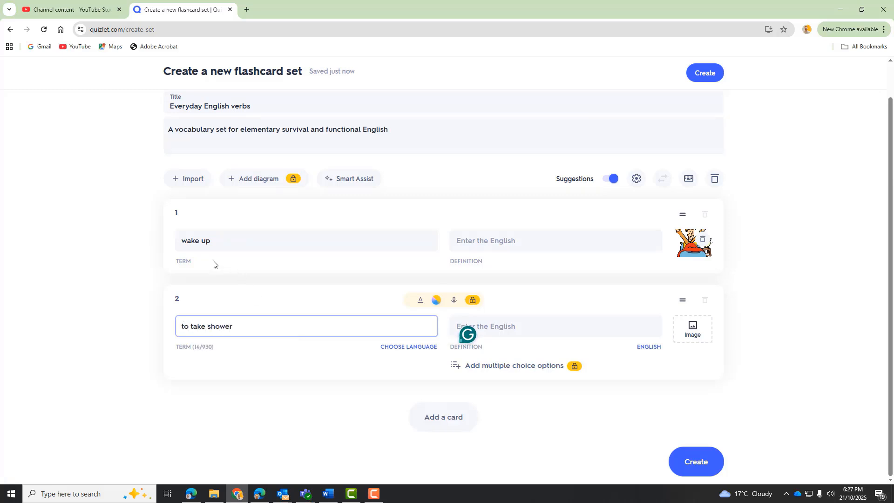
Change the first card's term to "to wake up" and use the suggested definition "stop sleeping".
click(182, 242)
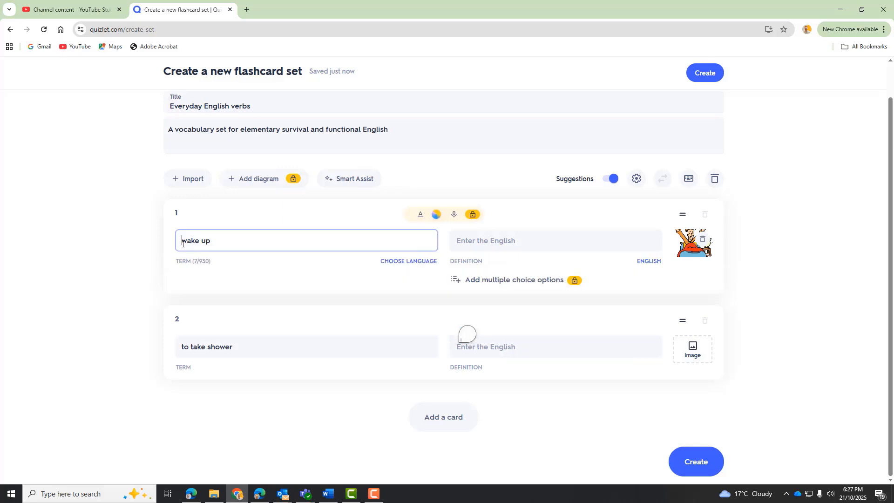
text(to)
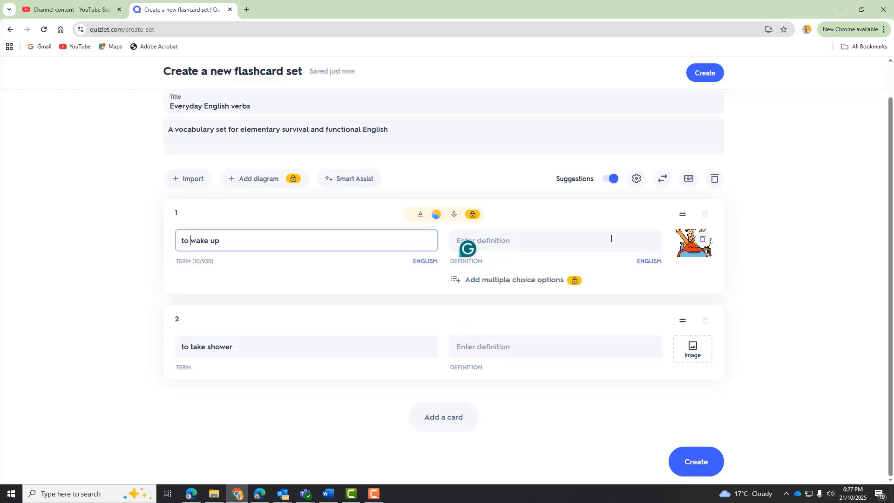
click(610, 240)
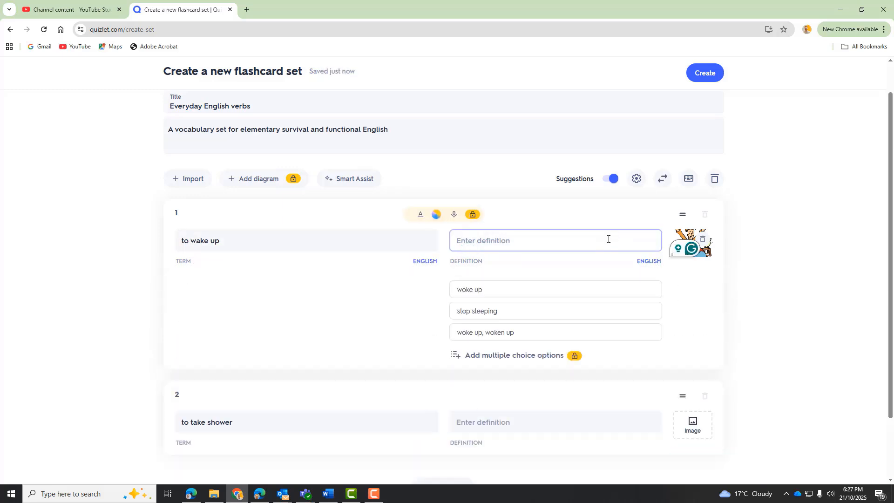
click(501, 311)
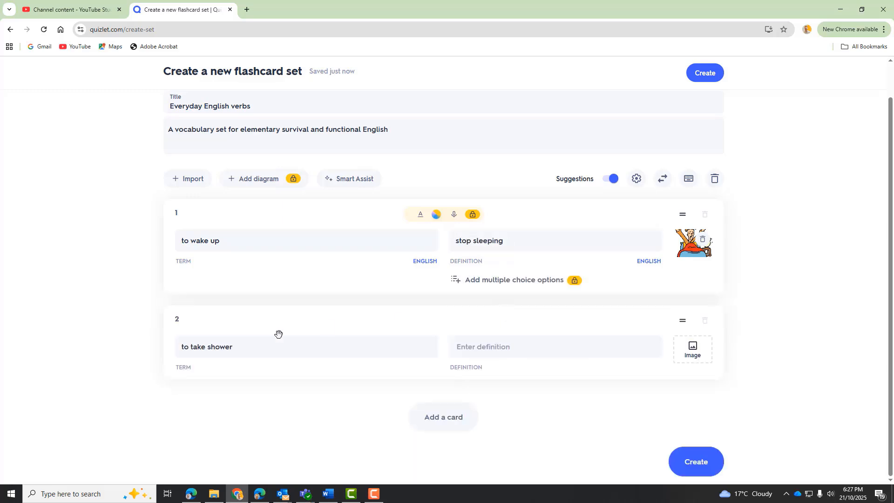
Correct the second card's term to the suggested "to take a shower".
click(252, 345)
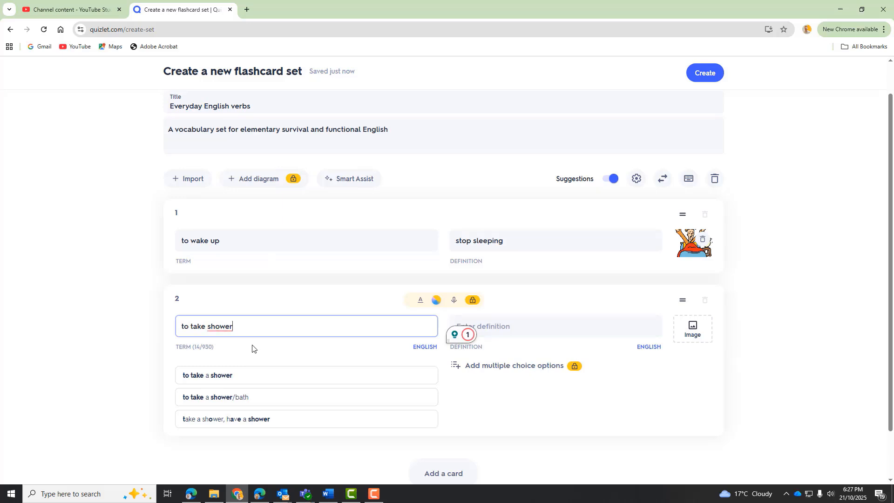
click(252, 348)
click(209, 328)
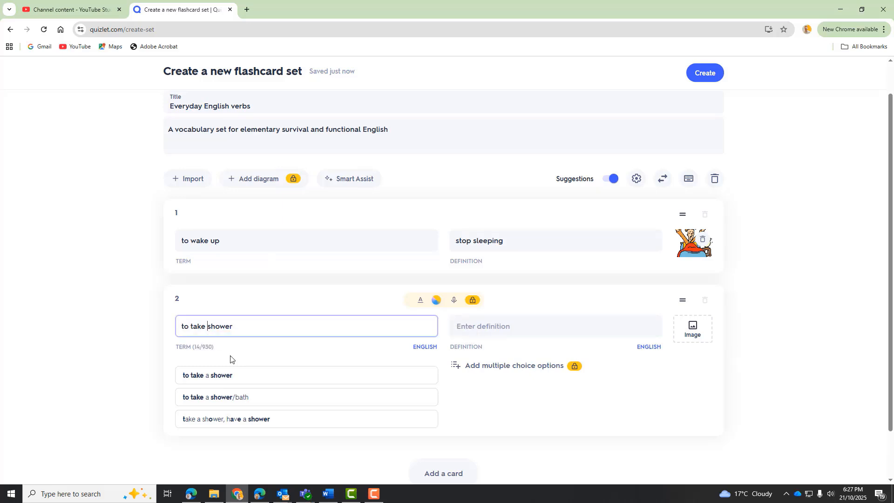
click(242, 375)
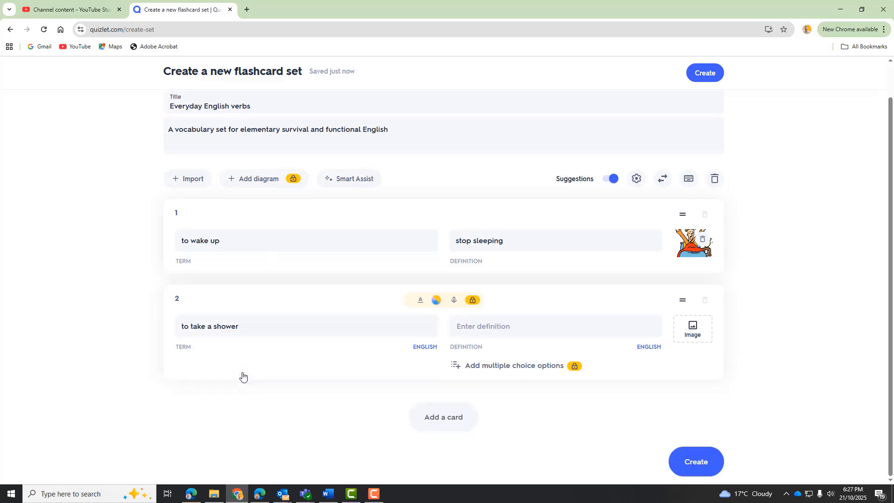
Give the second card the suggested definition "an act of washing your body while standing" and the yellow-and-blue shower pictogram.
click(530, 329)
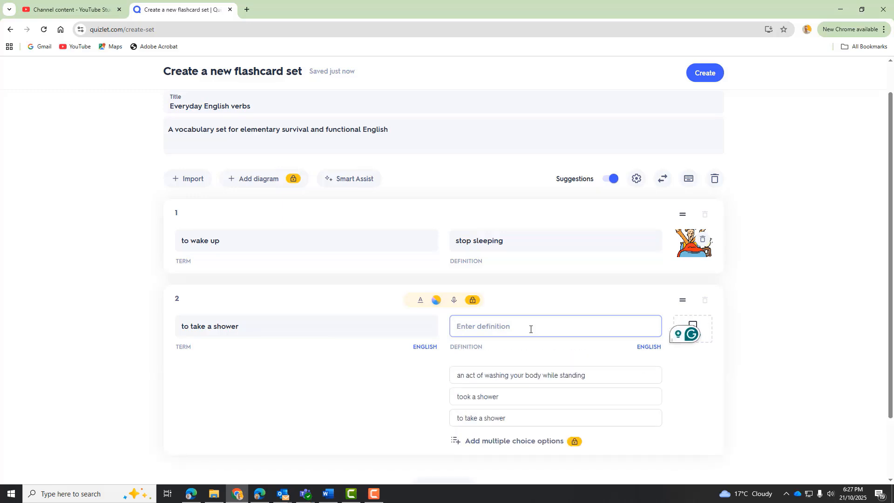
click(526, 380)
click(693, 330)
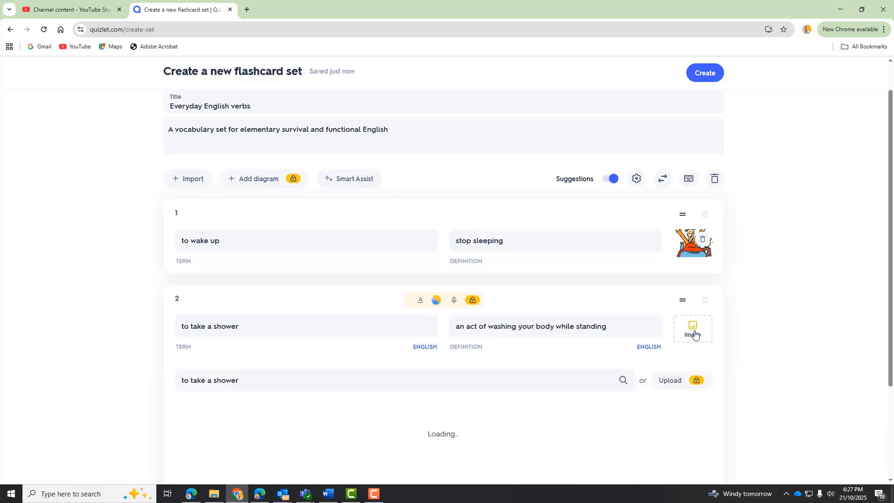
scroll(482, 357, down, 2)
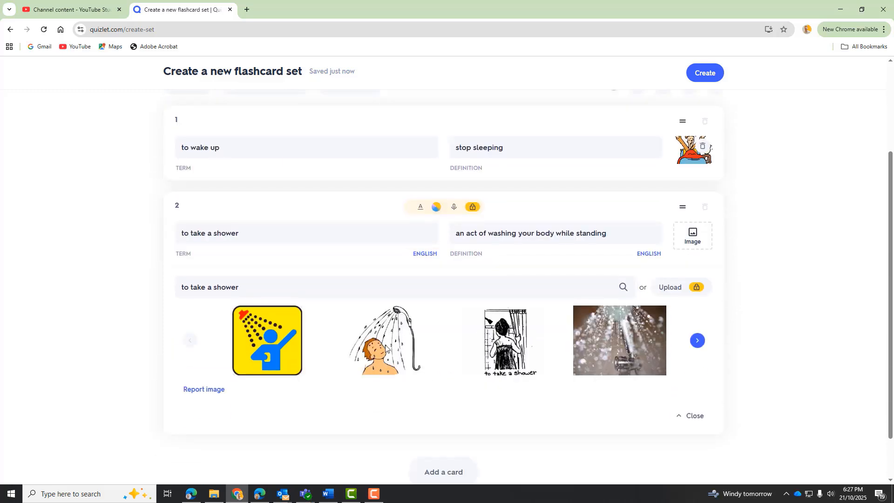
click(257, 338)
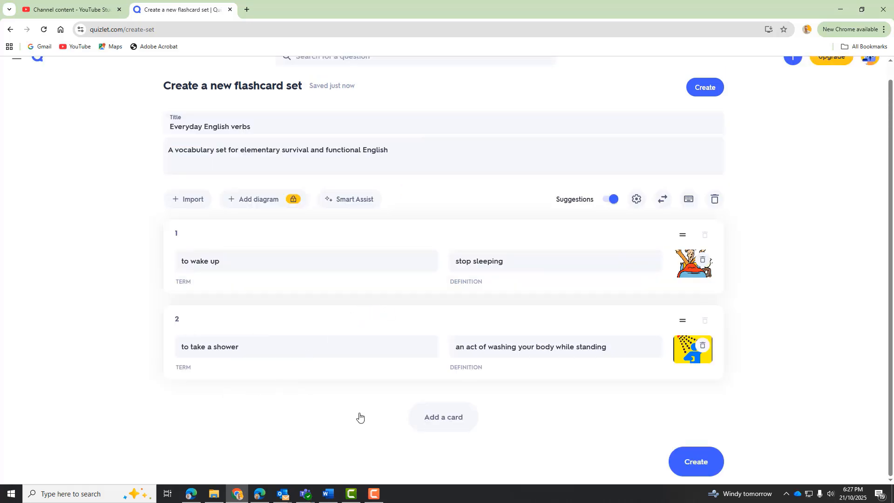
Add a third card with the term "to go to school".
click(420, 418)
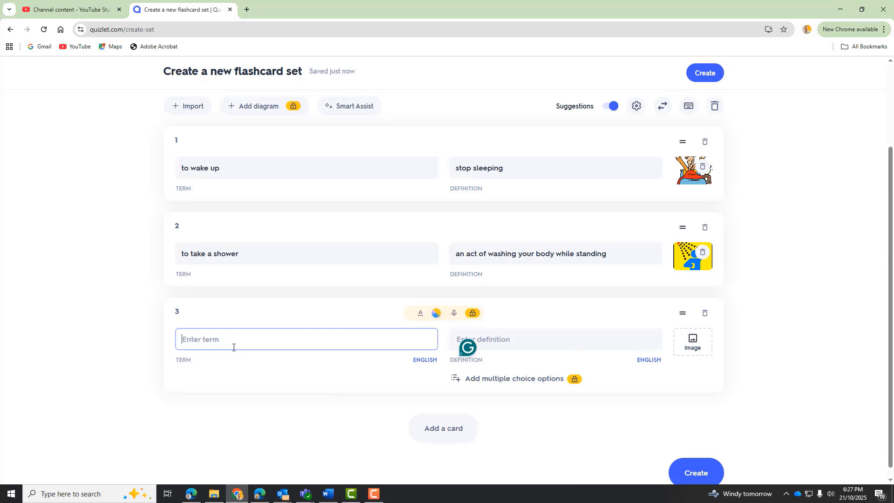
text(To go)
key(BackSpace)
key(BackSpace)
key(BackSpace)
key(BackSpace)
text(t)
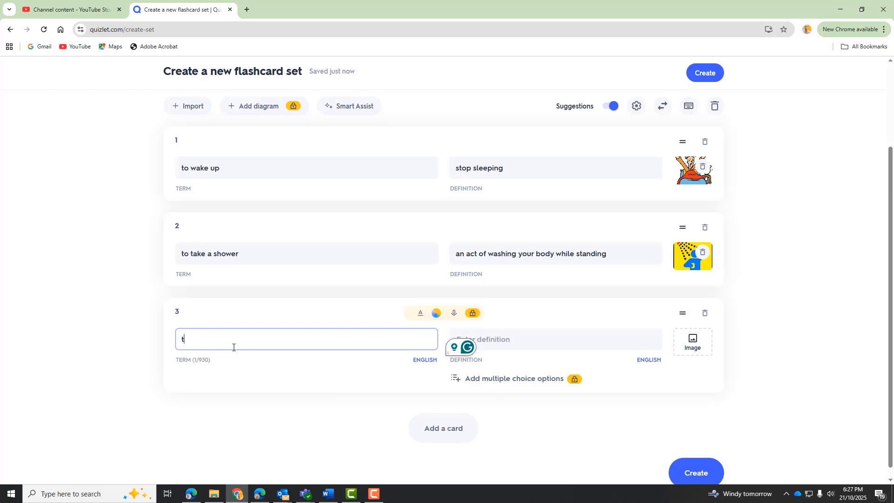
text(o go to school)
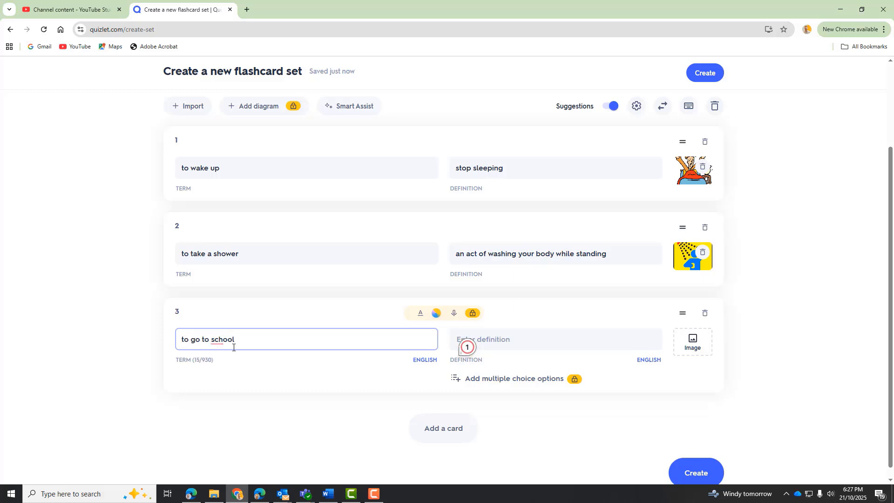
Give the third card the suggested definition "to attend school" and the photo of children boarding a yellow school bus.
click(525, 340)
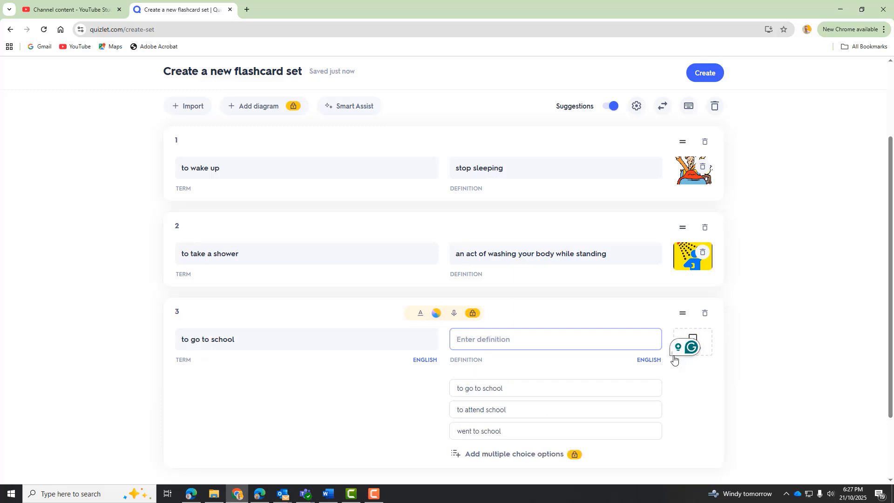
click(501, 414)
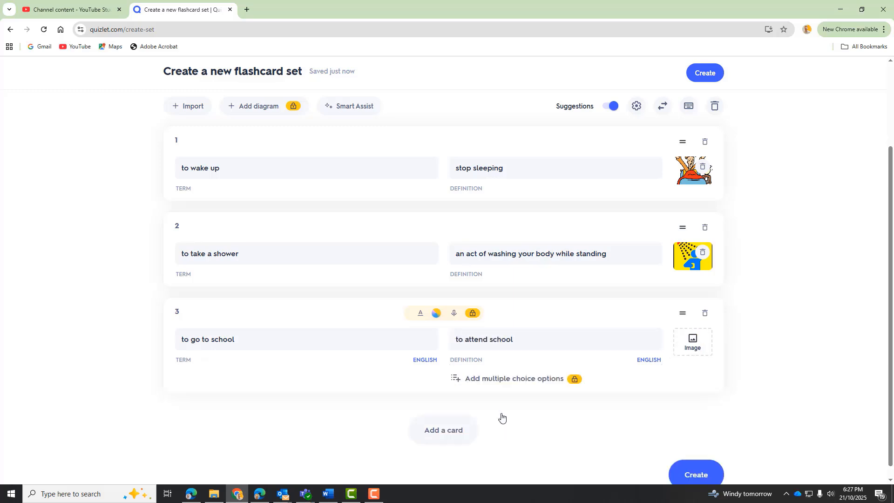
click(692, 342)
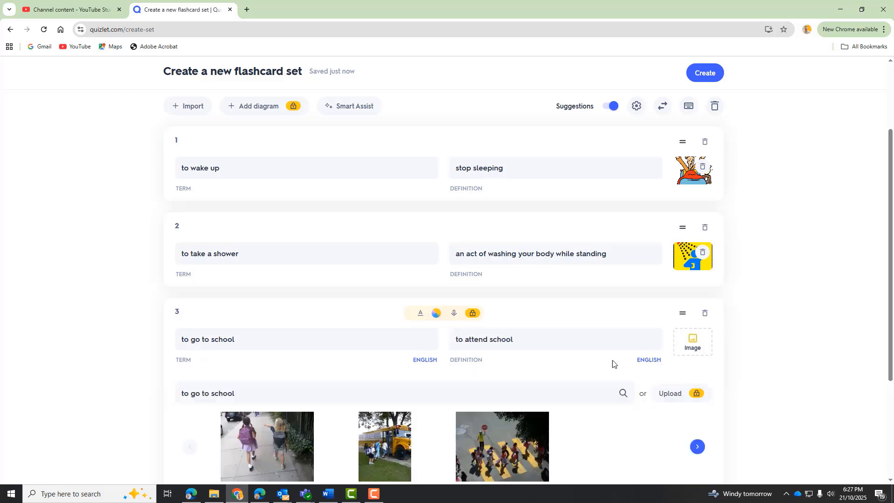
scroll(477, 390, down, 2)
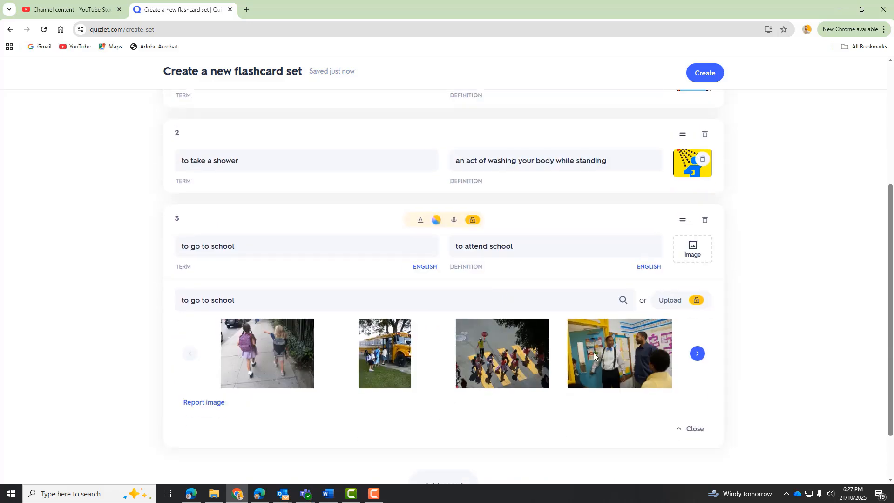
click(381, 350)
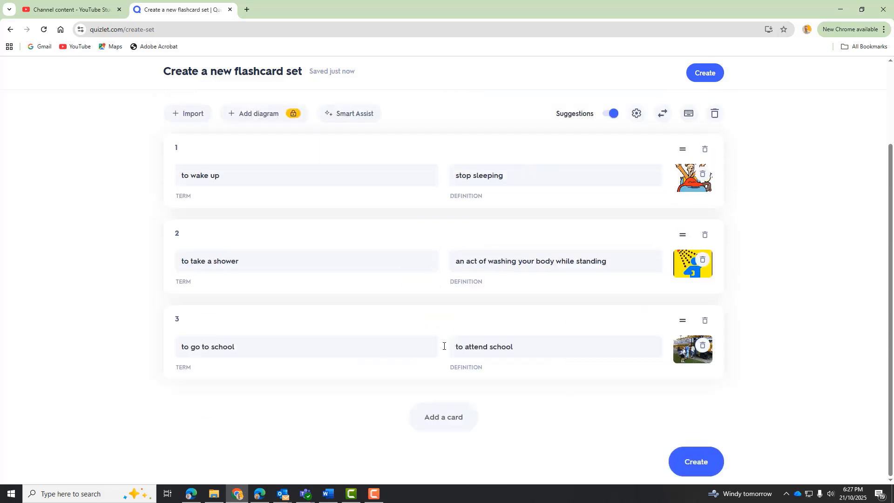
Add a fourth card with the term "to make breakfast" and the suggested definition "Prepare the meal when we get up in the morning".
click(434, 419)
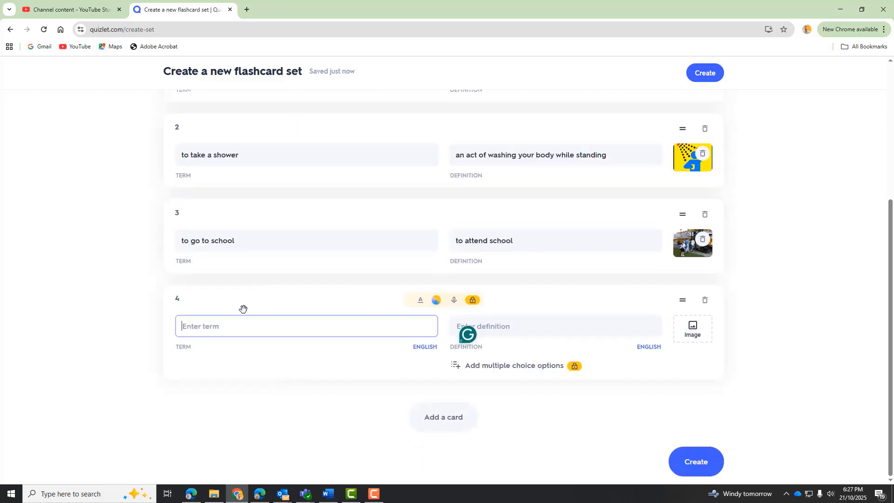
text(to make breakfast)
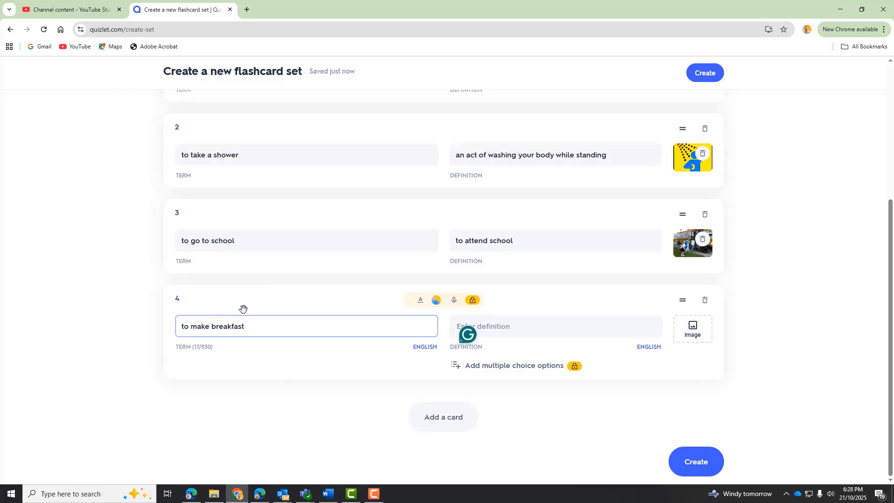
click(459, 328)
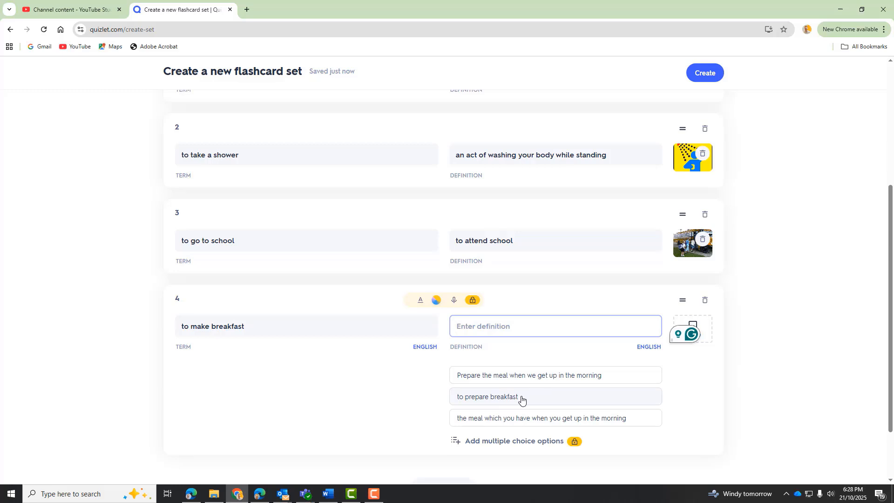
click(533, 379)
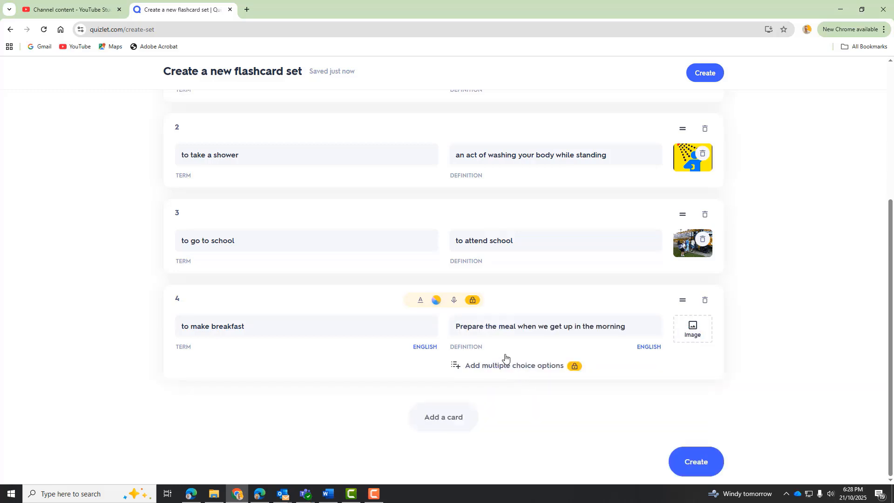
Reword the start of the fourth card's definition so it reads "to prepare the meal when we get up in the morning".
click(459, 329)
key(BackSpace)
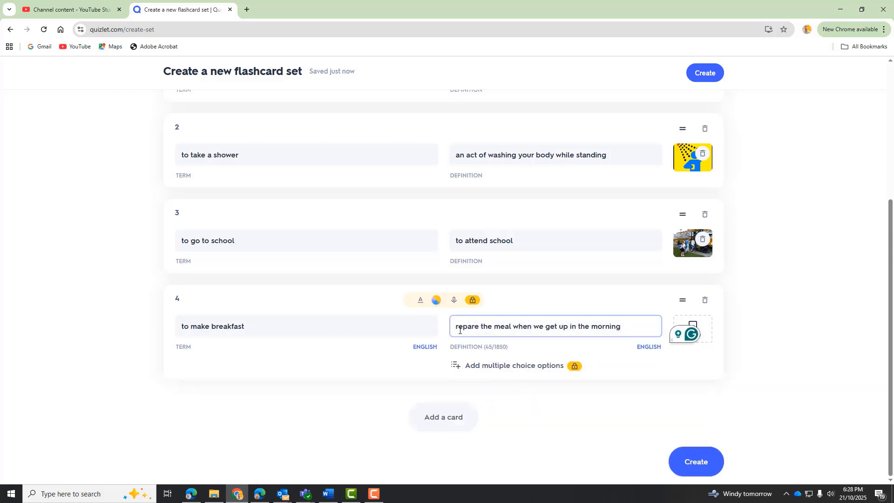
text(p)
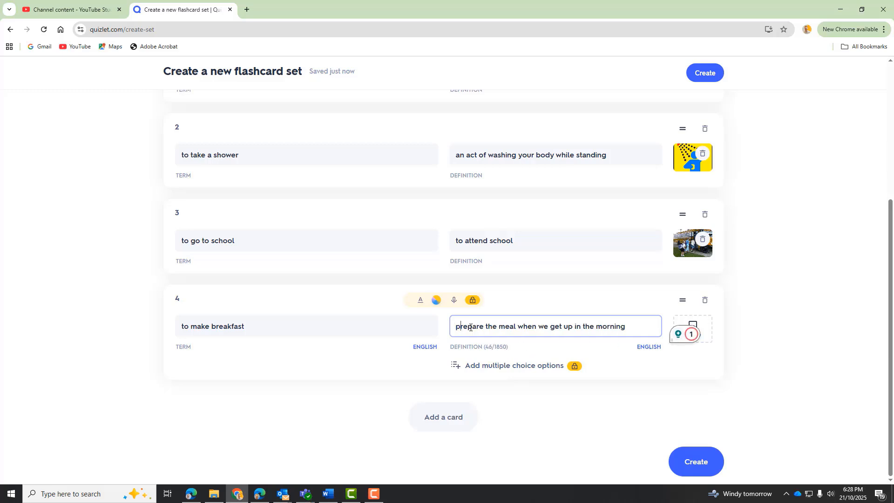
text(to)
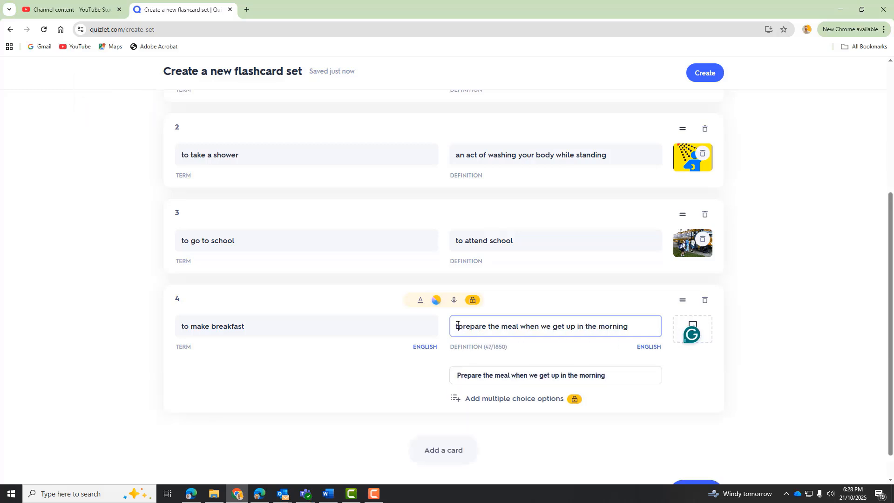
Give the fourth card the illustration of breakfast food cooking in a frying pan.
click(700, 333)
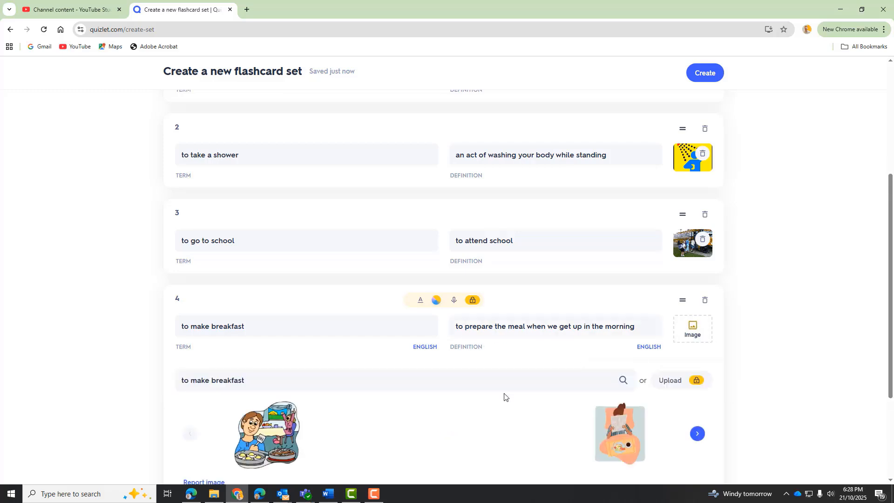
scroll(407, 390, down, 1)
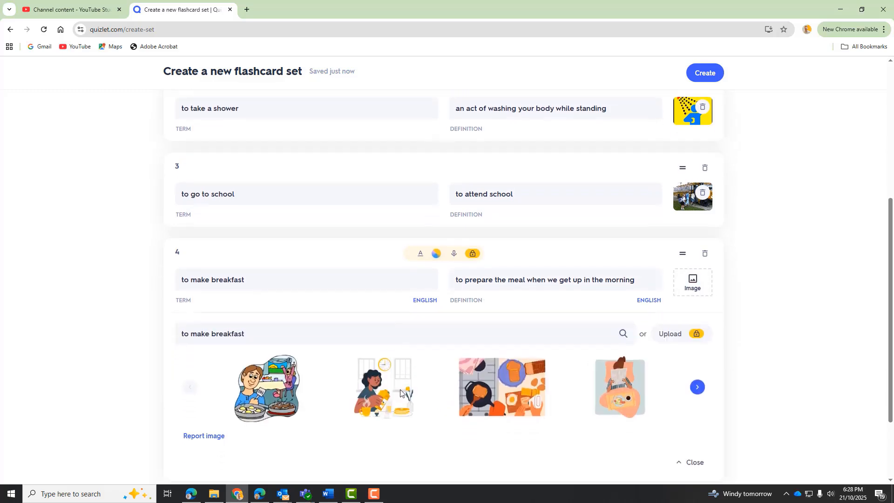
click(492, 401)
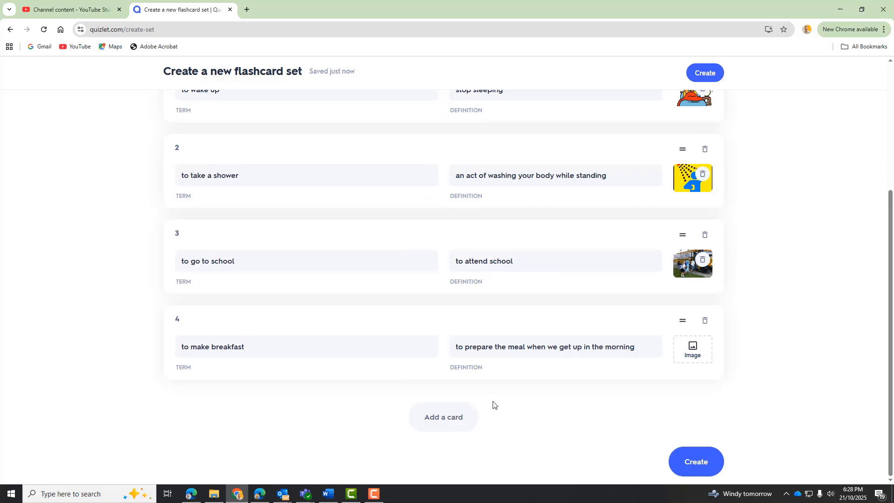
Add a fifth card with the term "to go shopping".
click(438, 418)
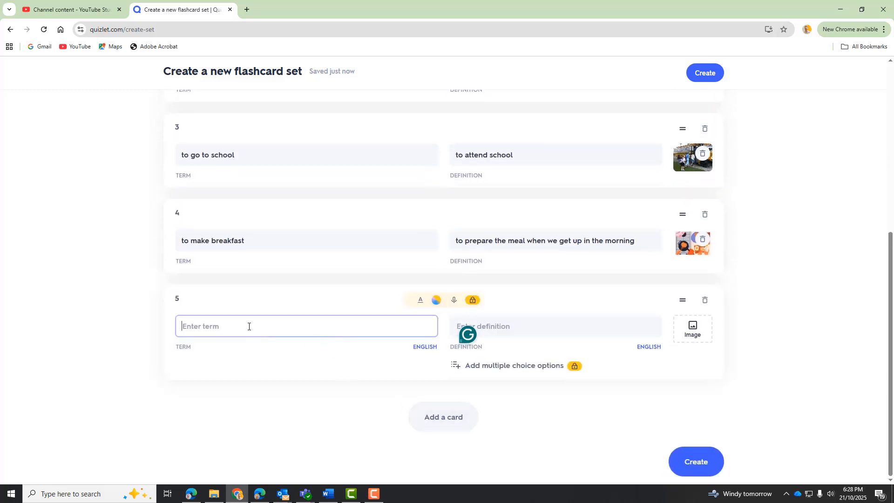
text(to g)
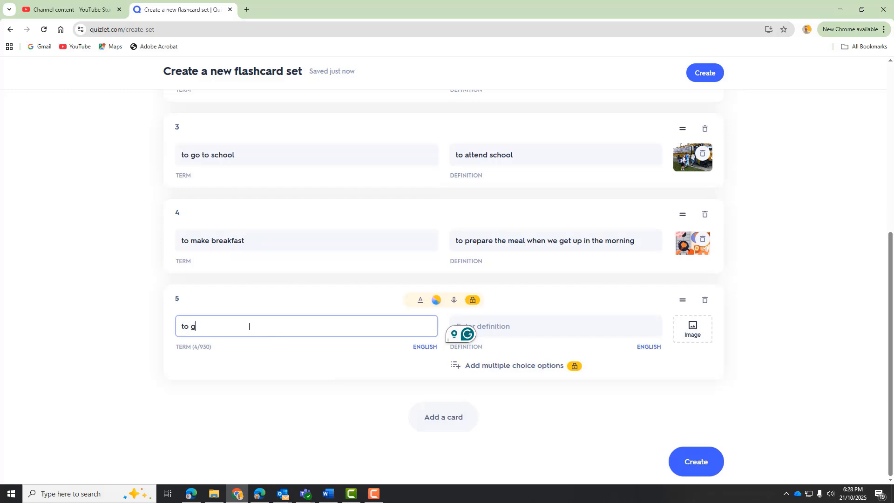
text(o shopping)
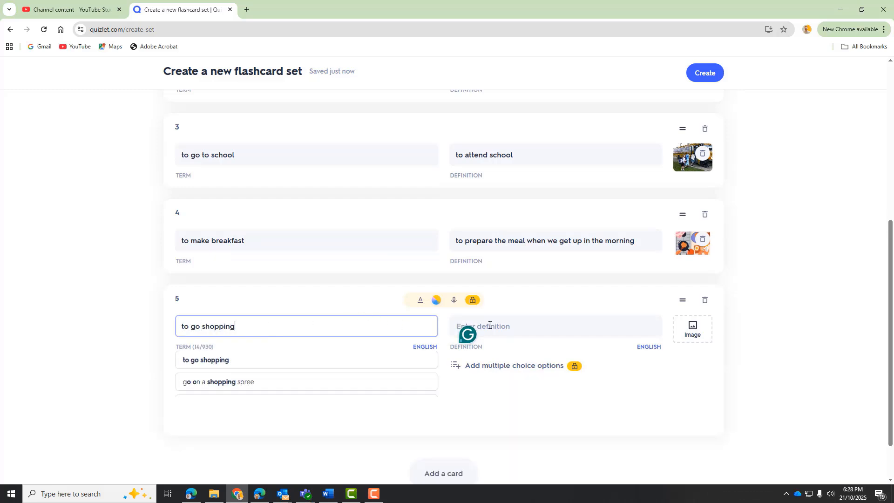
click(185, 381)
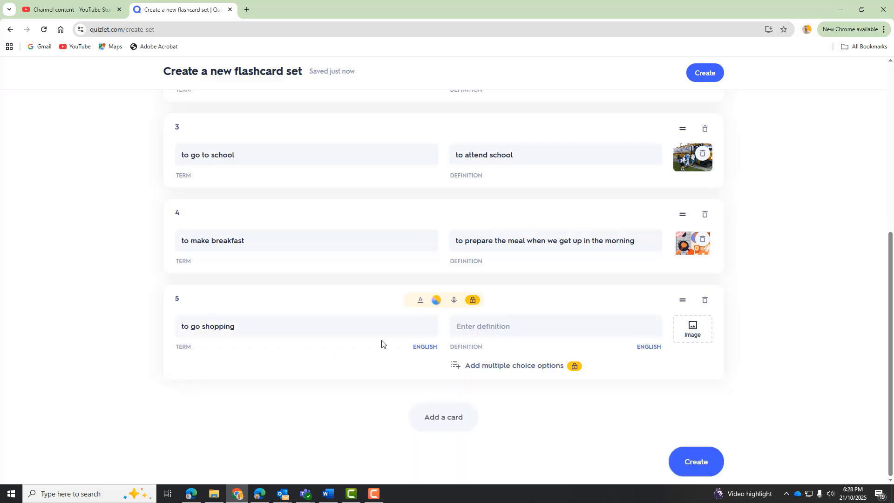
Give the fifth card the suggested definition "to go to shops and buy things" and the pink cartoon of two shoppers with bags.
click(530, 324)
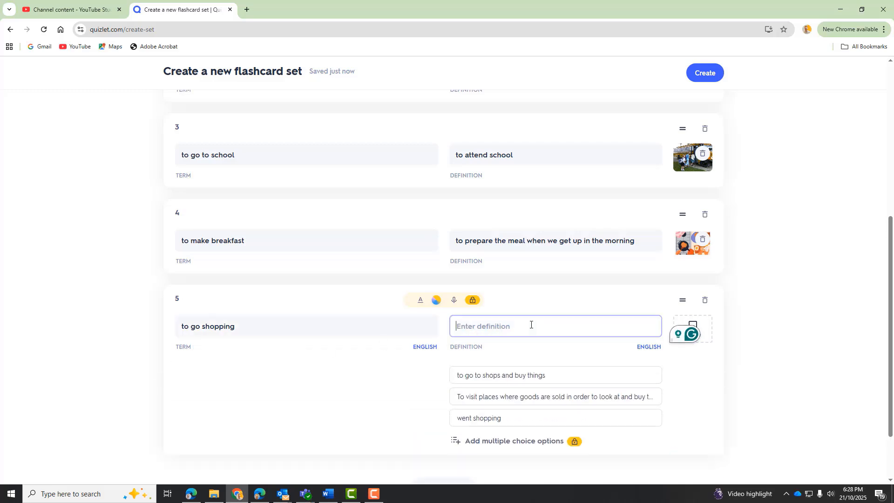
click(517, 378)
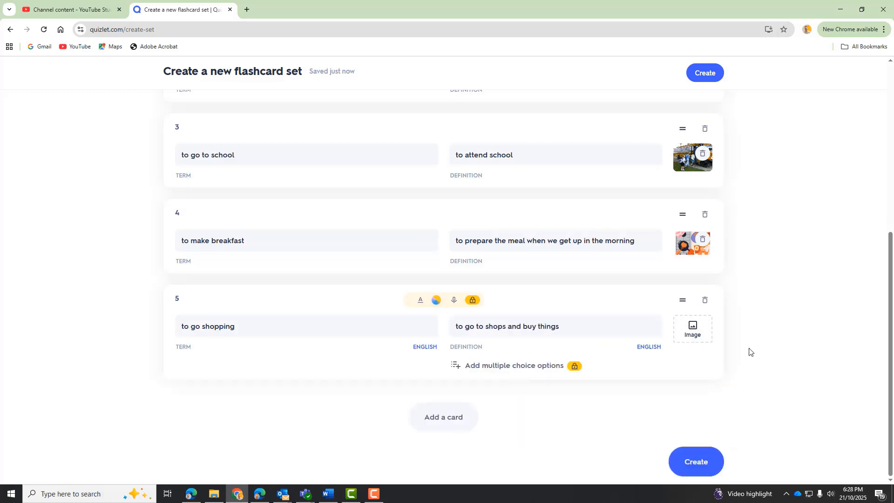
click(704, 337)
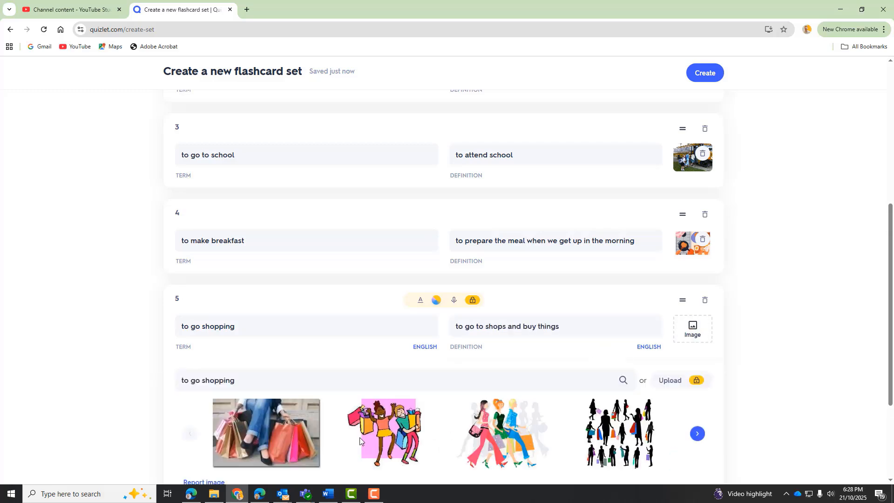
scroll(430, 438, down, 3)
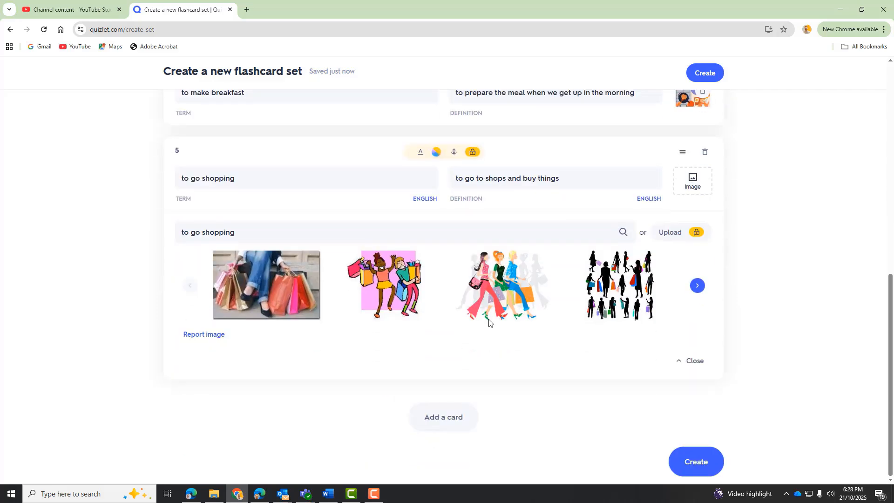
click(393, 295)
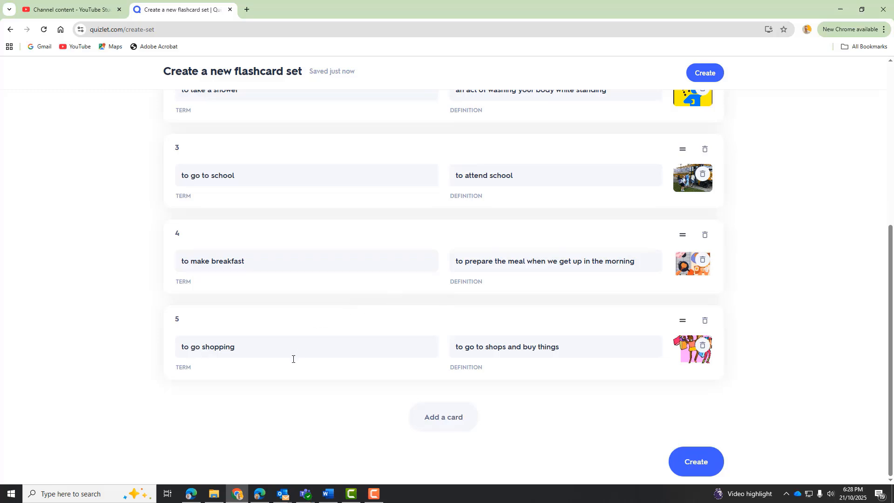
Change the fifth card's term to "to go grocery shopping".
click(200, 346)
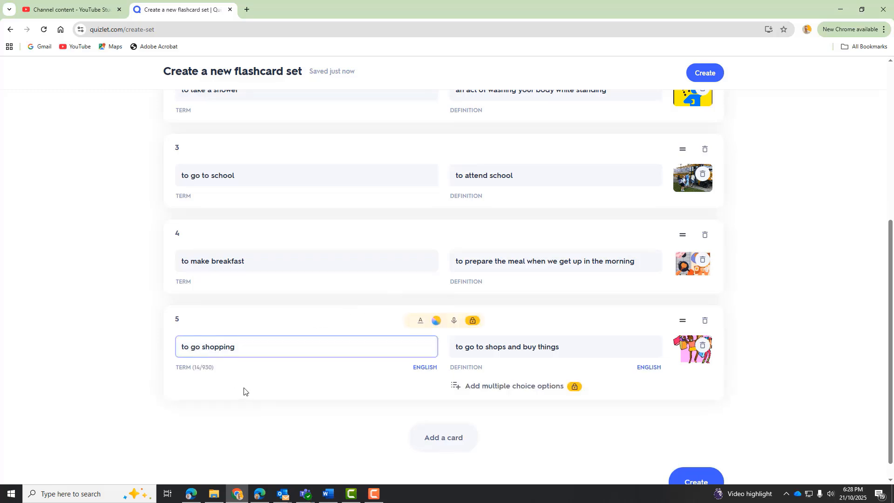
text(grove)
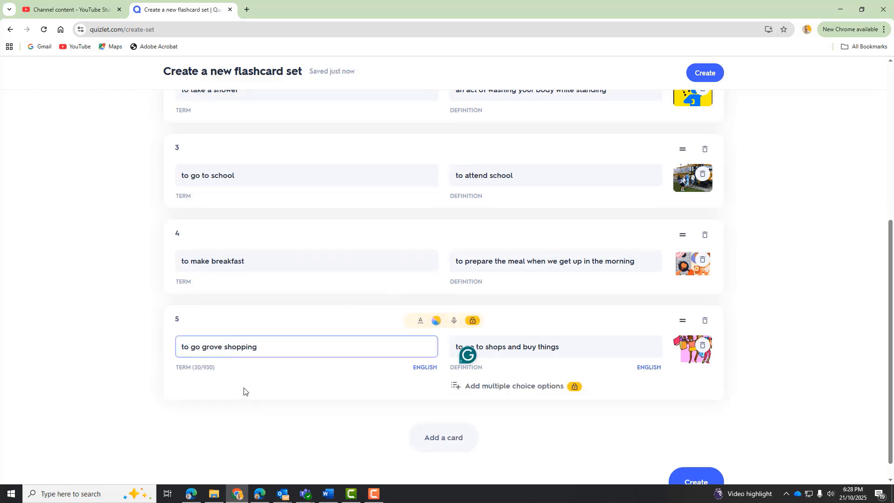
key(BackSpace)
key(BackSpace)
key(BackSpace)
text(cery)
Replace the fifth card's definition with the suggested "to purchase foods that you buy at a supermarket" that includes the "We need milk, eggs, and bread" example.
click(584, 351)
drag(586, 346, 413, 367)
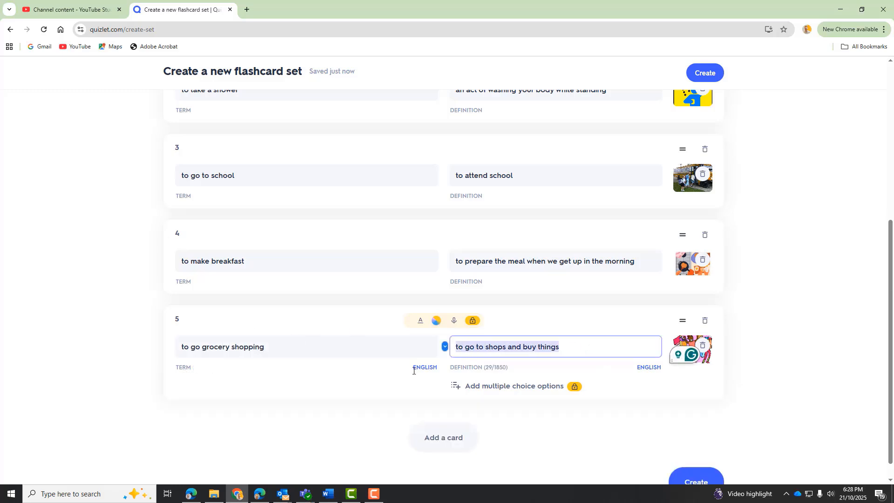
key(BackSpace)
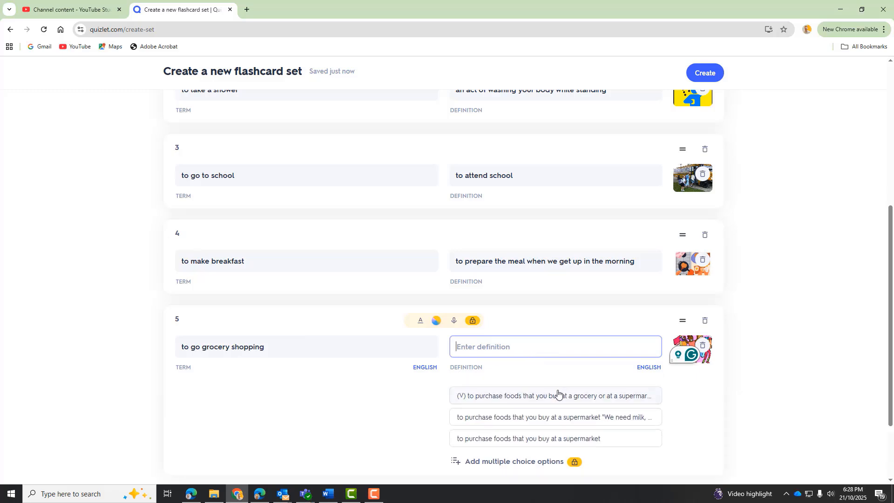
click(542, 420)
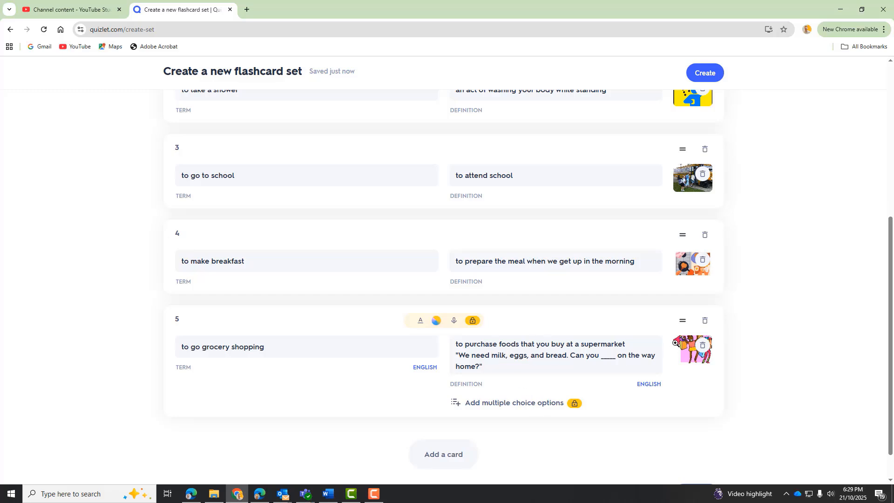
Replace the fifth card's image with the photo of packaged groceries.
click(702, 346)
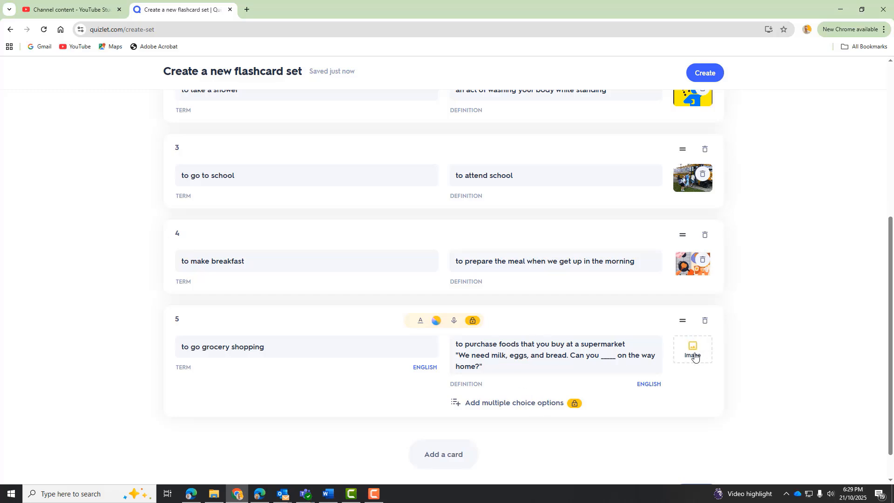
click(694, 355)
scroll(694, 358, down, 2)
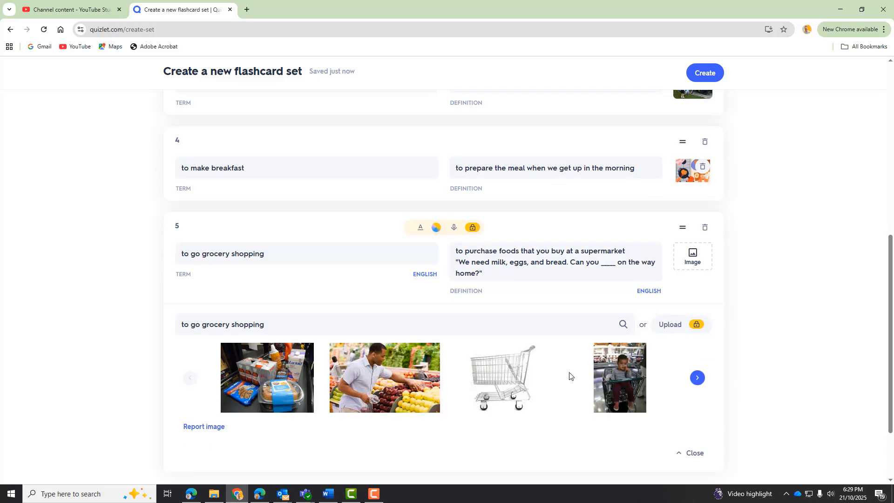
click(291, 375)
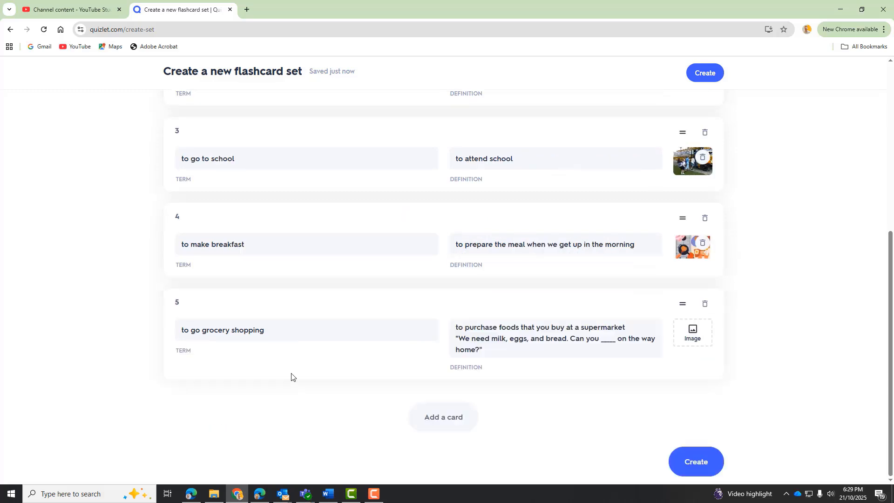
Add a sixth card with the term "to make dinner" and the suggested definition "to cook dinner".
click(427, 418)
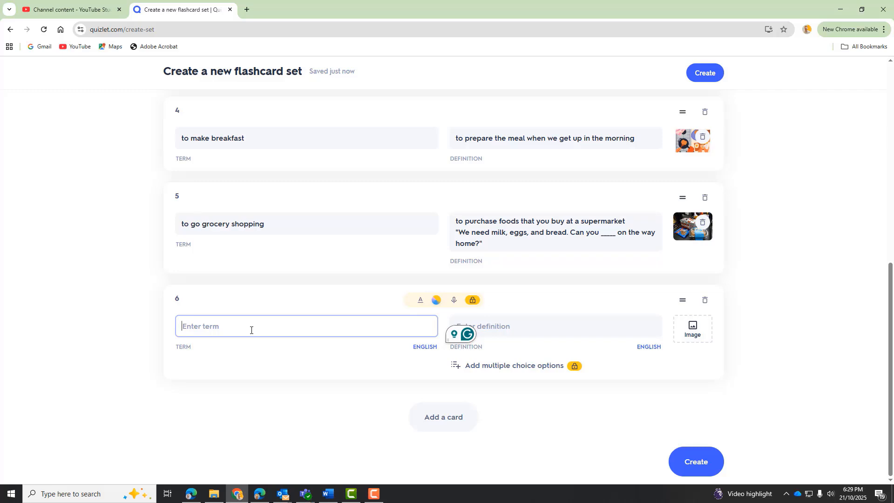
text(to ma)
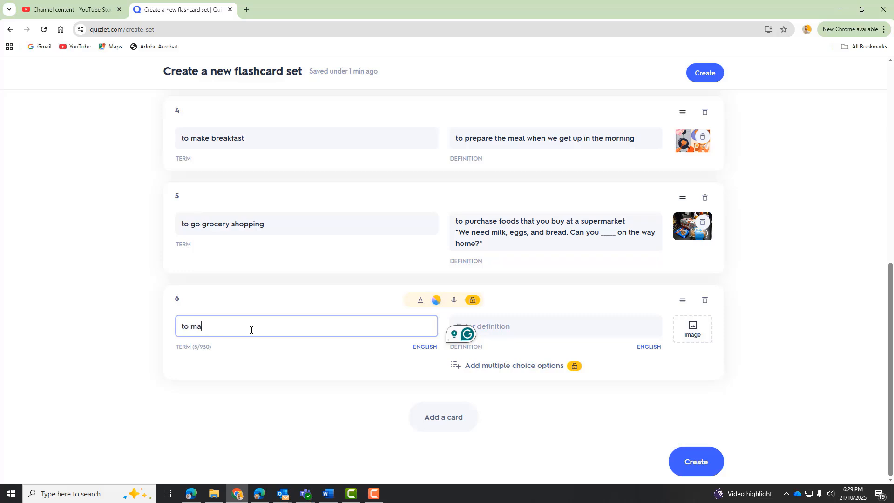
text(ke dinner)
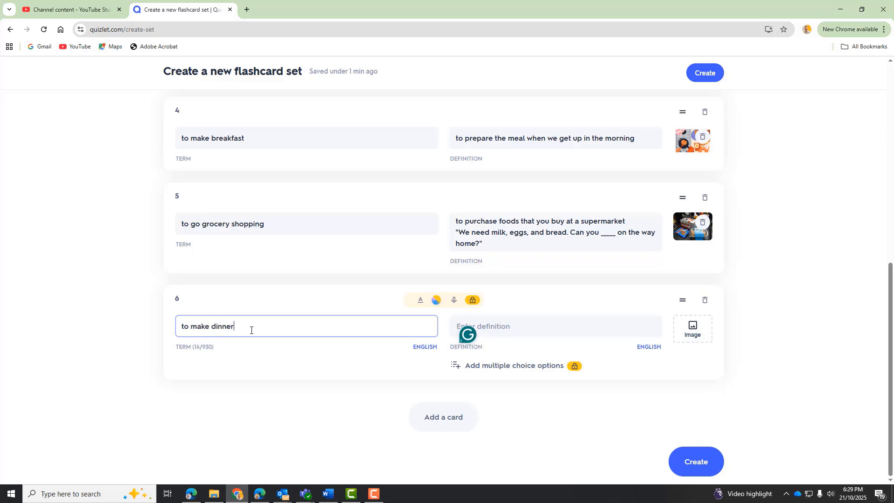
click(505, 323)
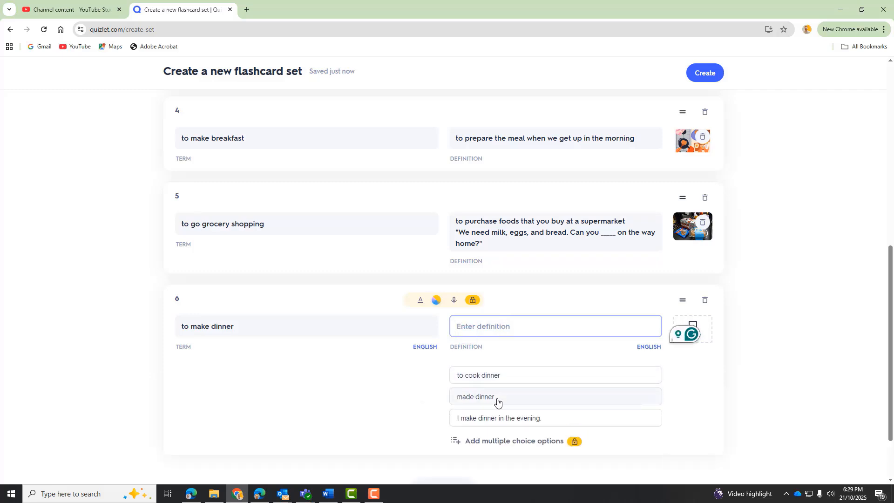
click(503, 376)
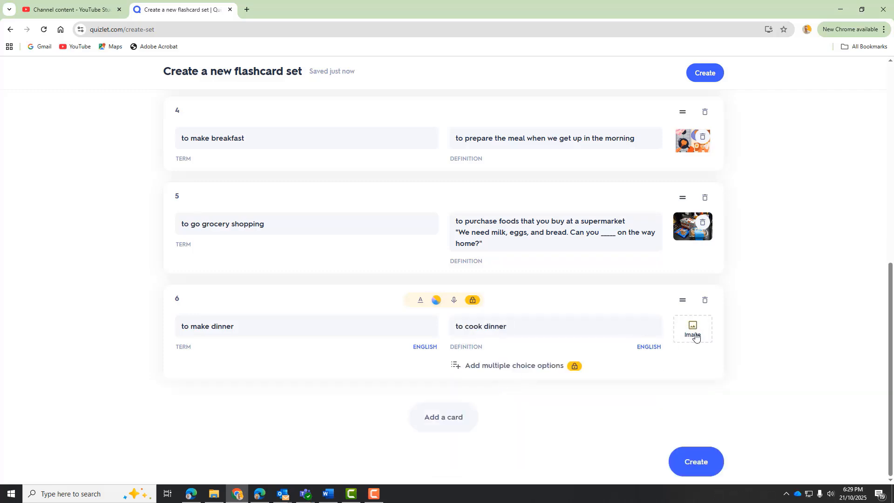
Give the sixth card the photo of the man cooking at the stove and create the set.
click(695, 337)
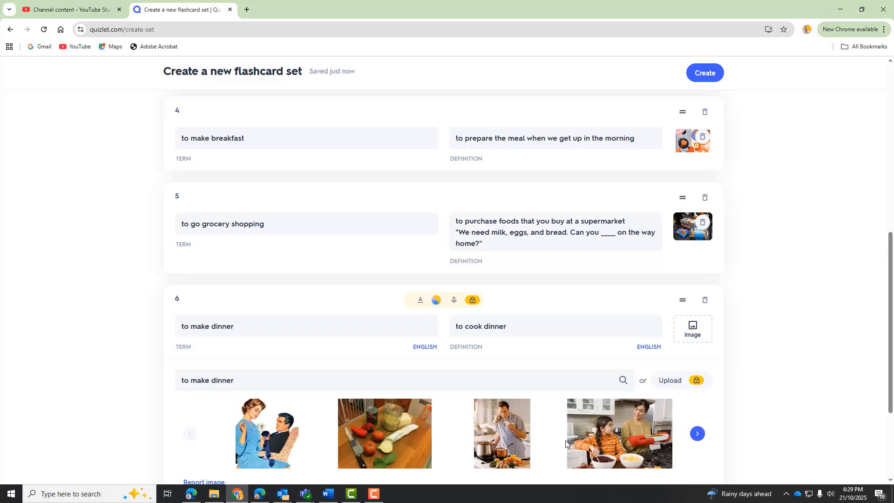
click(491, 437)
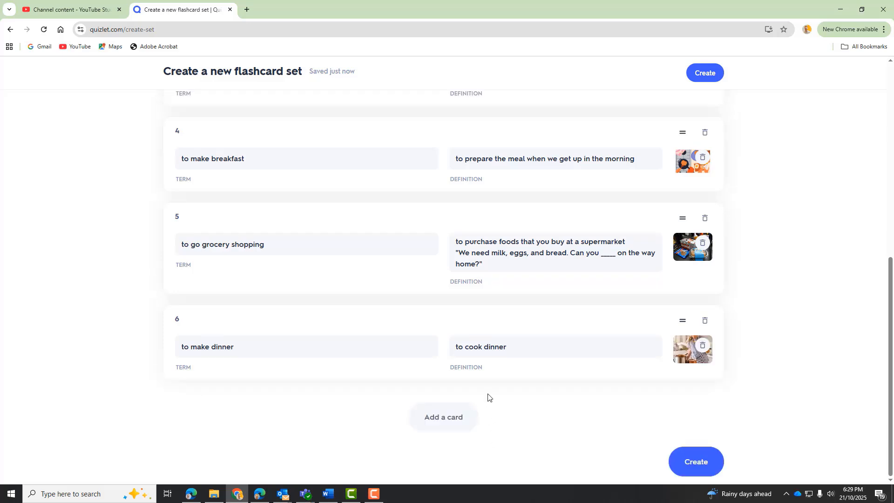
click(711, 473)
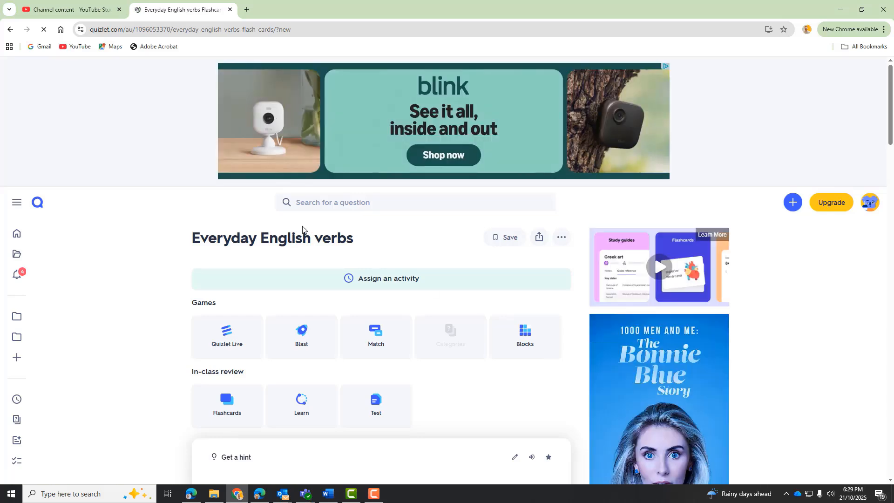
Preview the first five flashcards on the set page, flipping each between its term and its definition with image.
scroll(305, 228, down, 3)
scroll(302, 230, down, 3)
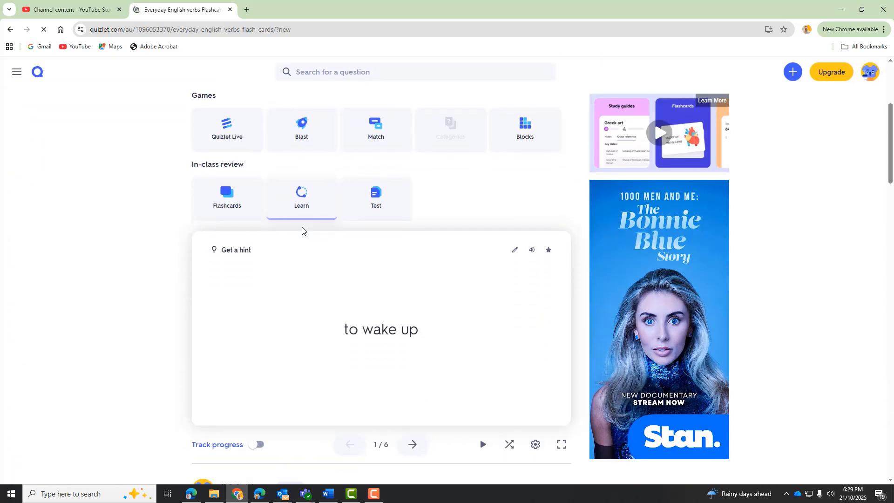
click(380, 275)
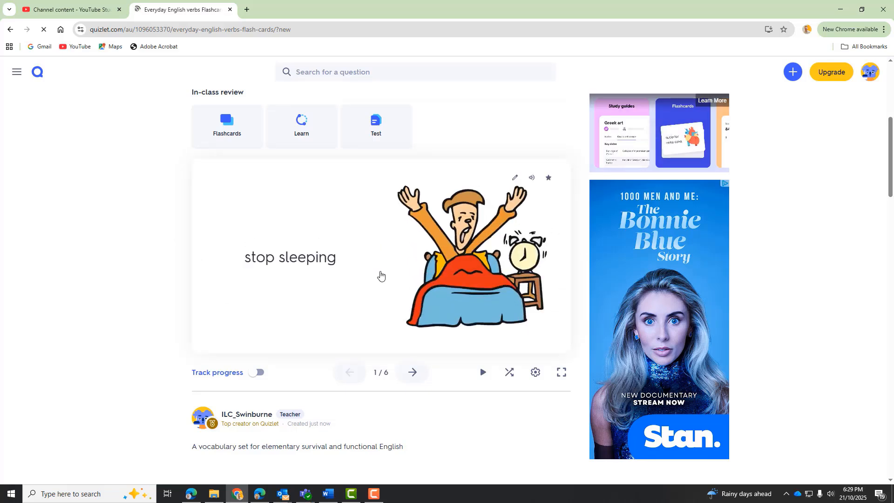
click(380, 275)
click(412, 372)
click(390, 316)
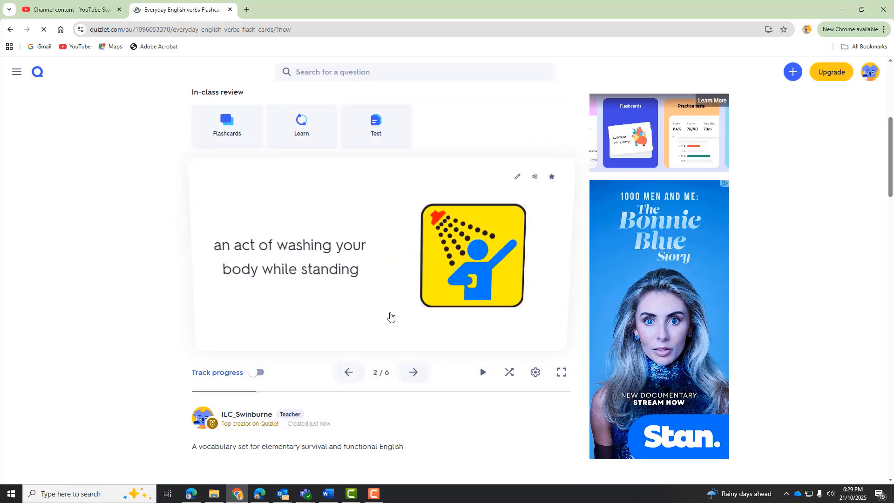
click(390, 315)
click(415, 372)
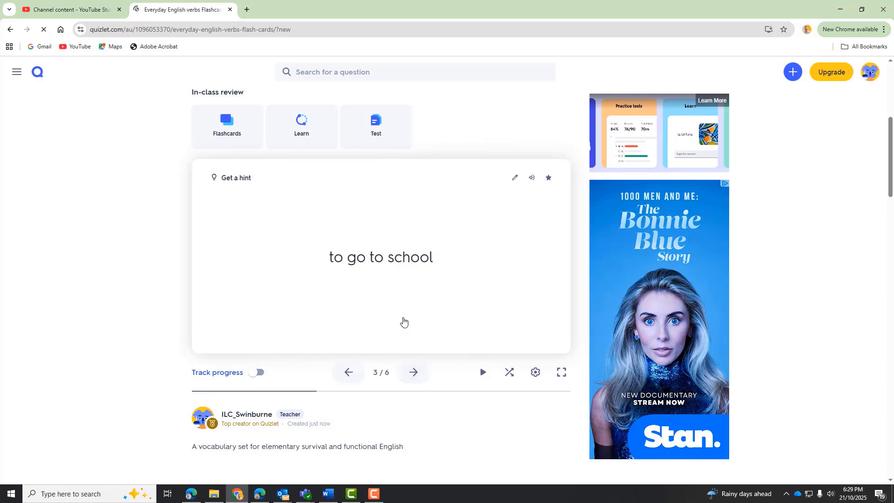
click(404, 322)
click(413, 371)
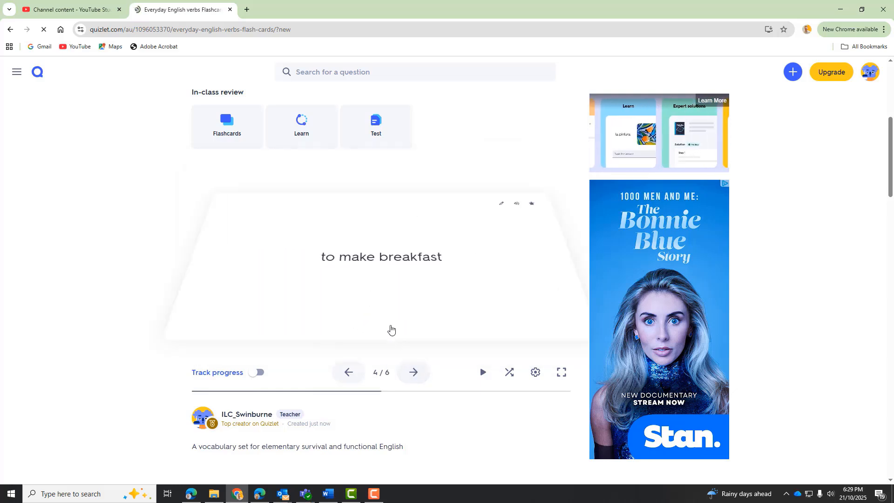
click(396, 327)
click(399, 325)
click(415, 373)
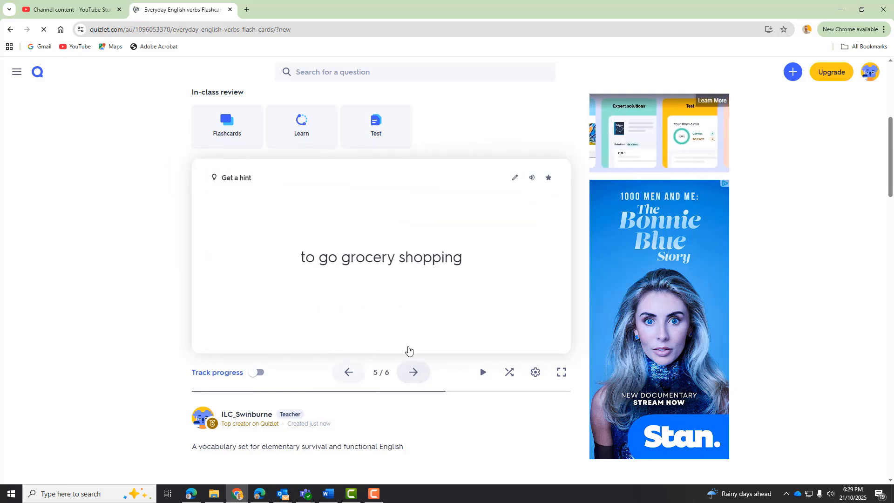
click(404, 329)
click(405, 329)
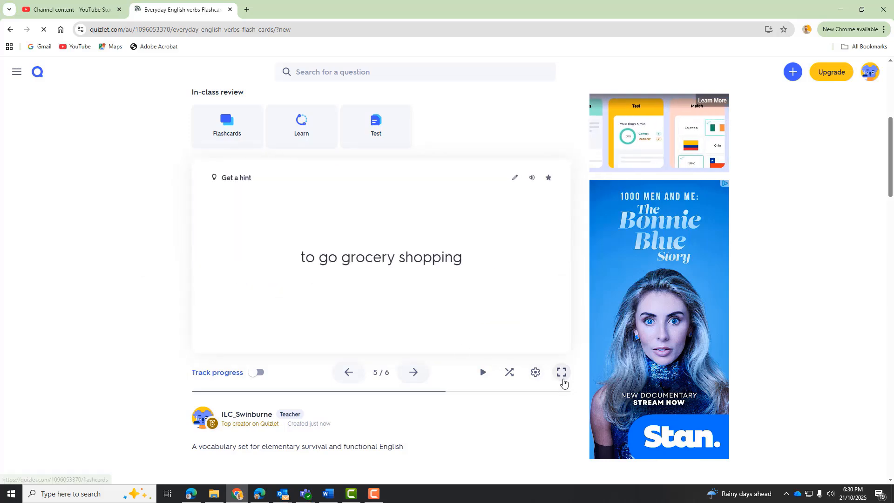
View the flashcards in full screen and return to the set page.
click(562, 378)
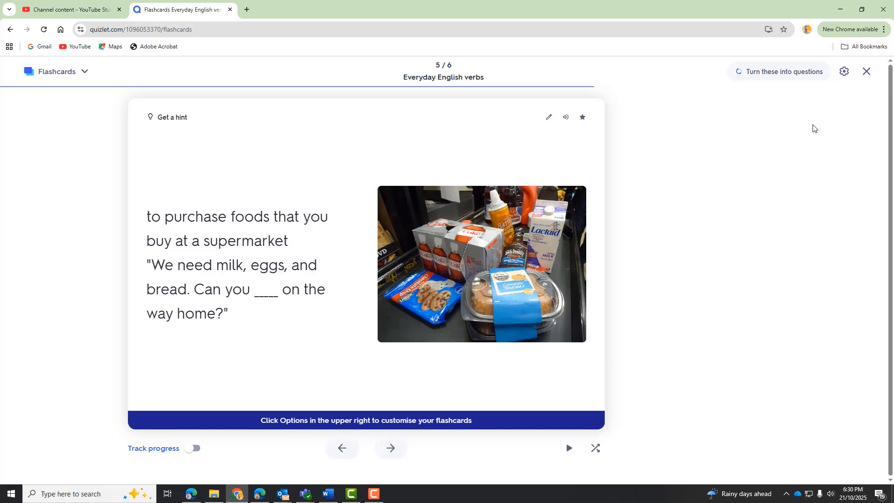
click(867, 71)
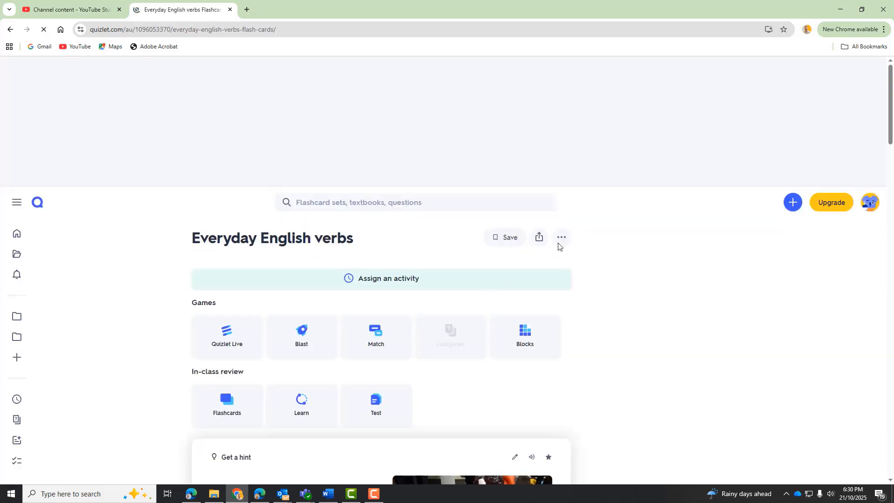
Edit the set to swap the terms and definitions on all cards, and save the change.
click(561, 239)
click(512, 272)
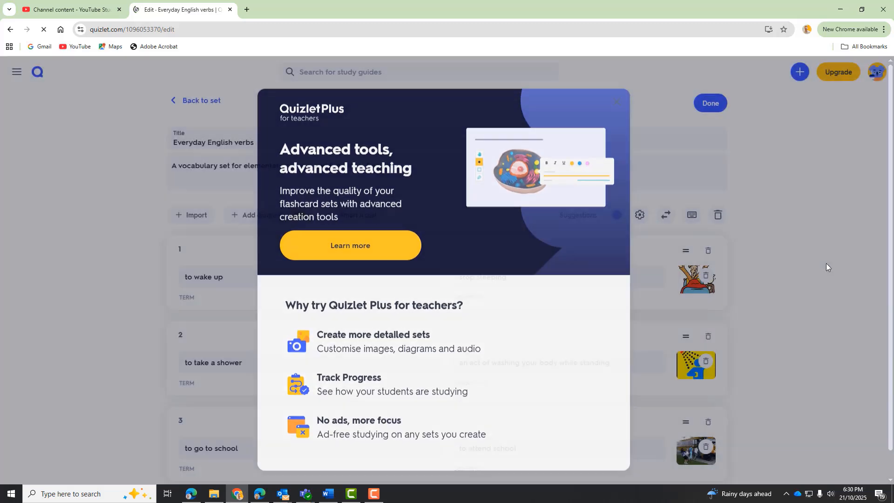
click(826, 264)
scroll(624, 249, down, 2)
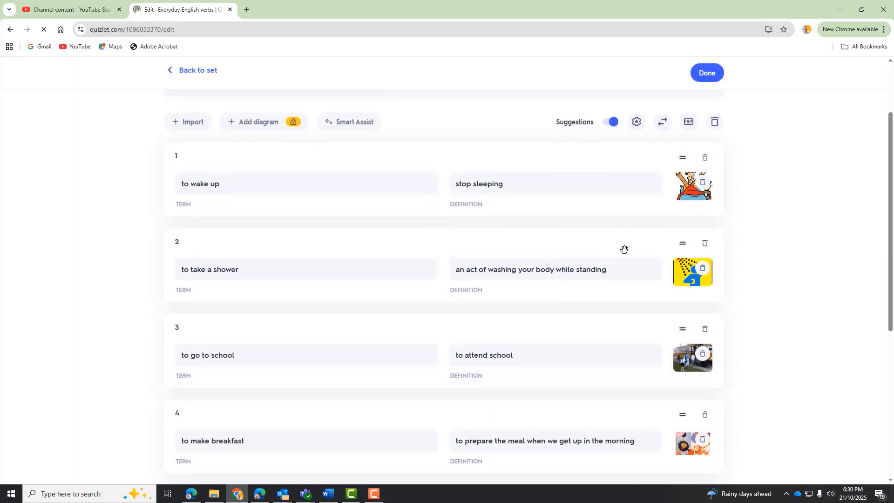
click(664, 123)
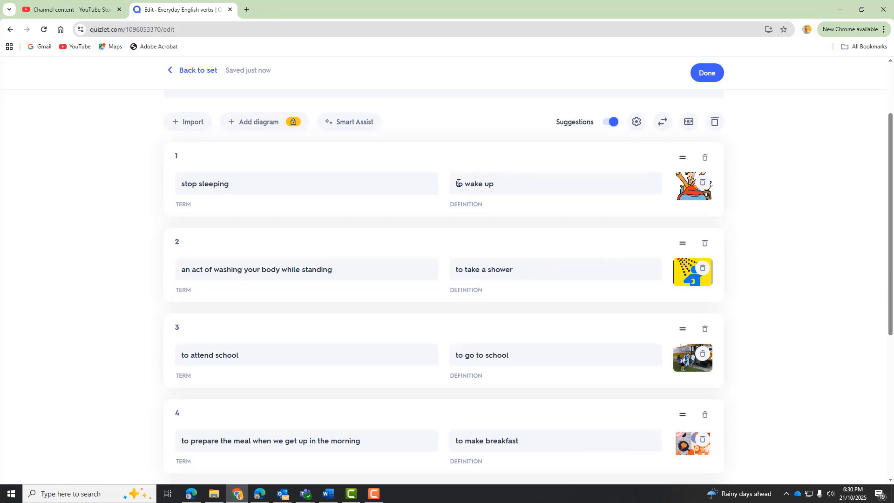
drag(457, 183, 494, 185)
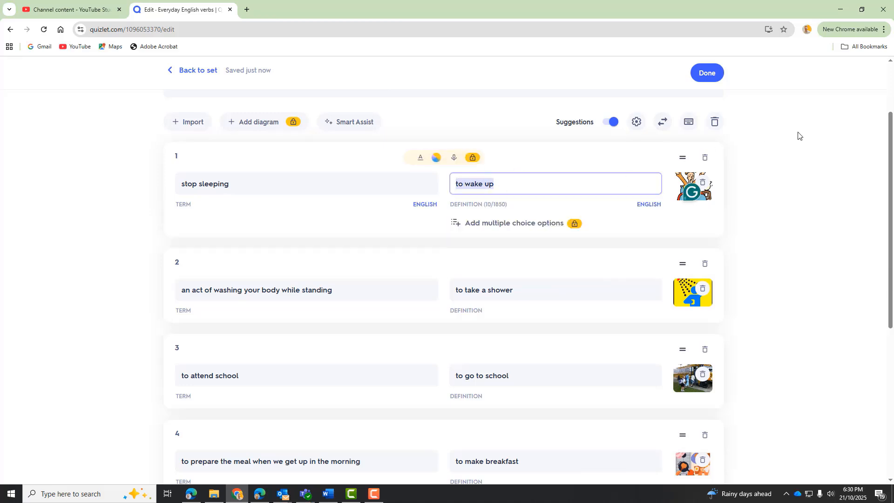
click(715, 73)
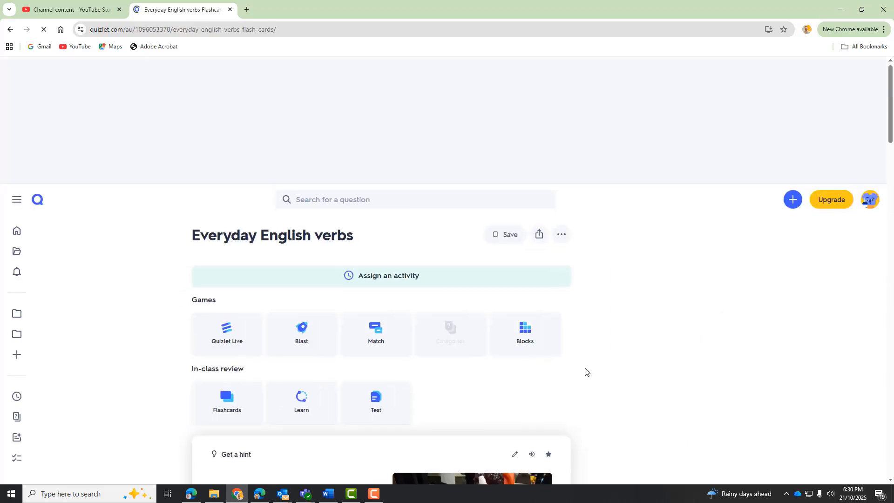
Check the swapped sides on the grocery shopping card and the first card by flipping them back and forth.
scroll(585, 371, down, 5)
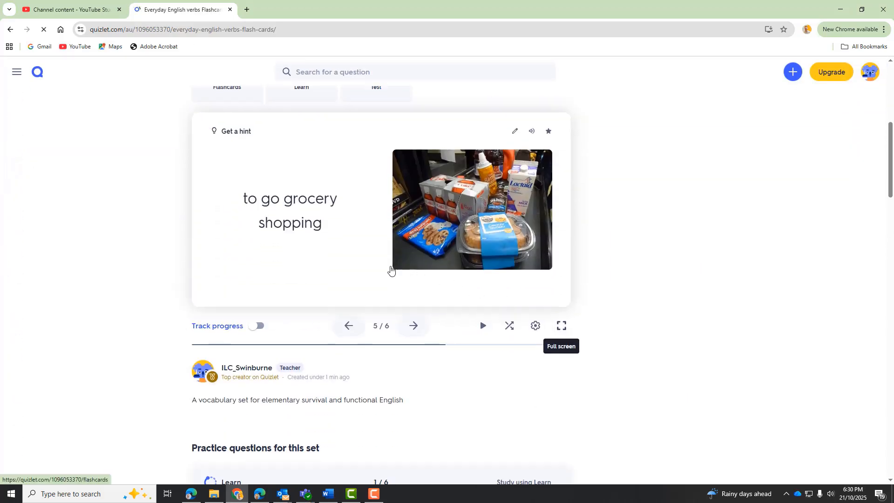
click(348, 277)
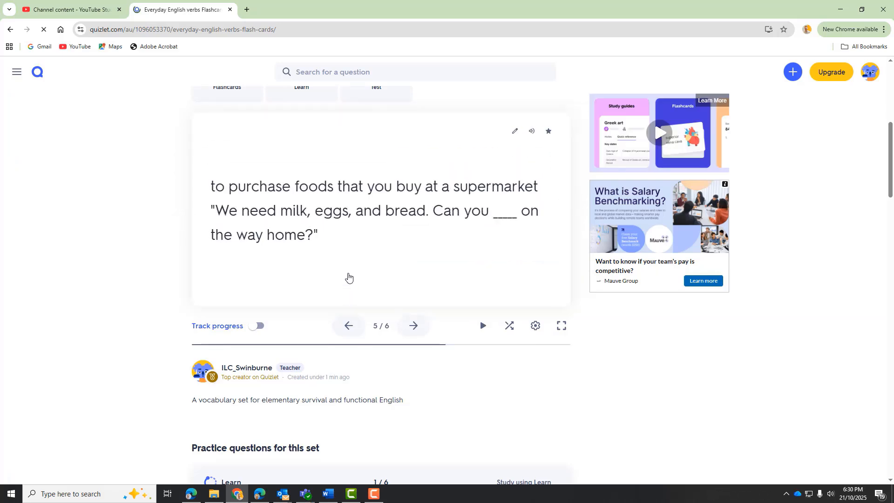
click(349, 325)
click(349, 325)
click(349, 326)
click(349, 325)
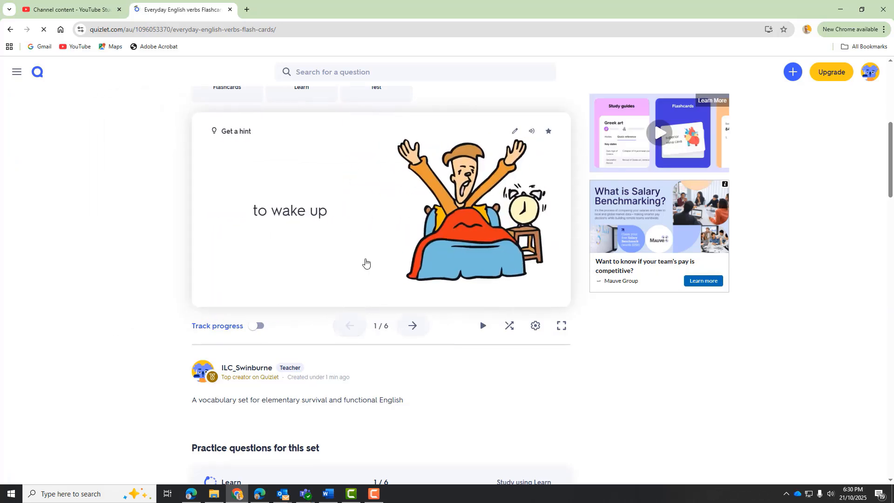
click(366, 263)
click(366, 263)
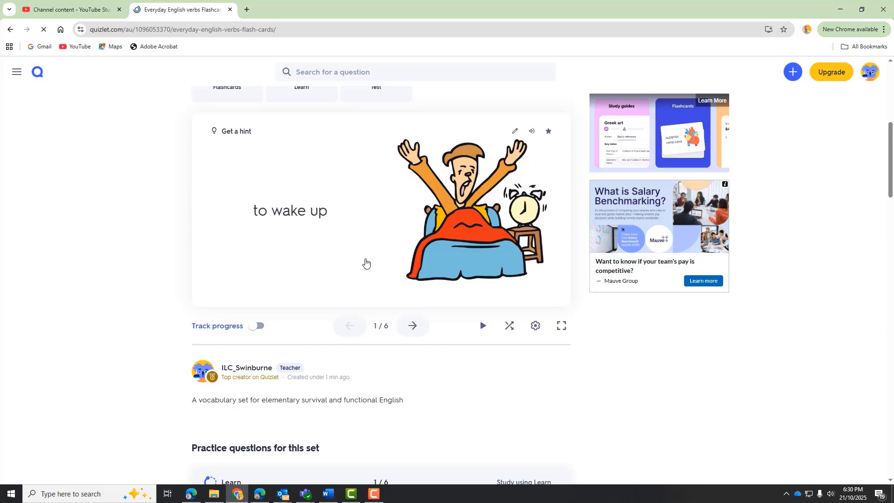
click(366, 263)
click(365, 263)
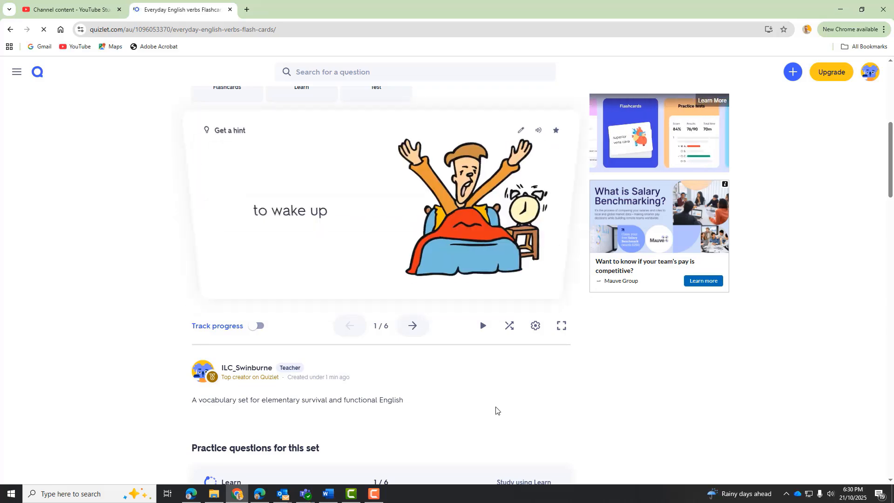
Review the set's sharing options, copy its share link, and close the sharing dialog.
scroll(496, 409, up, 5)
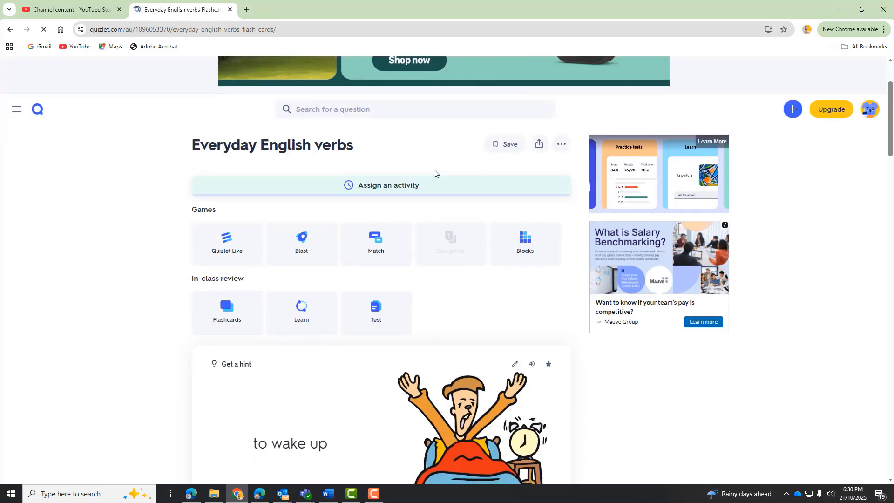
click(540, 144)
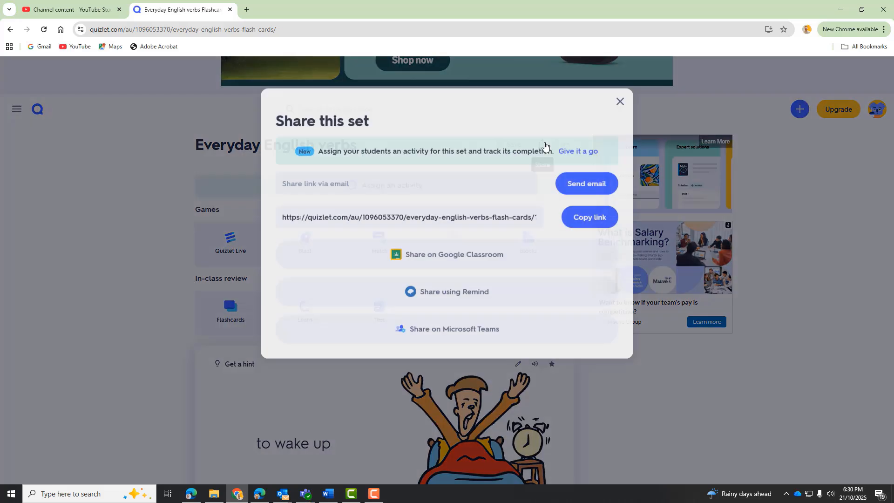
click(497, 190)
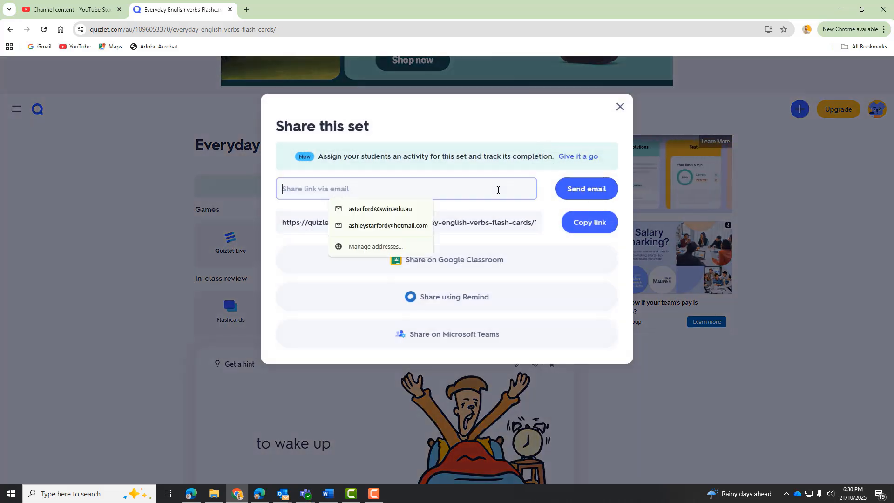
click(529, 254)
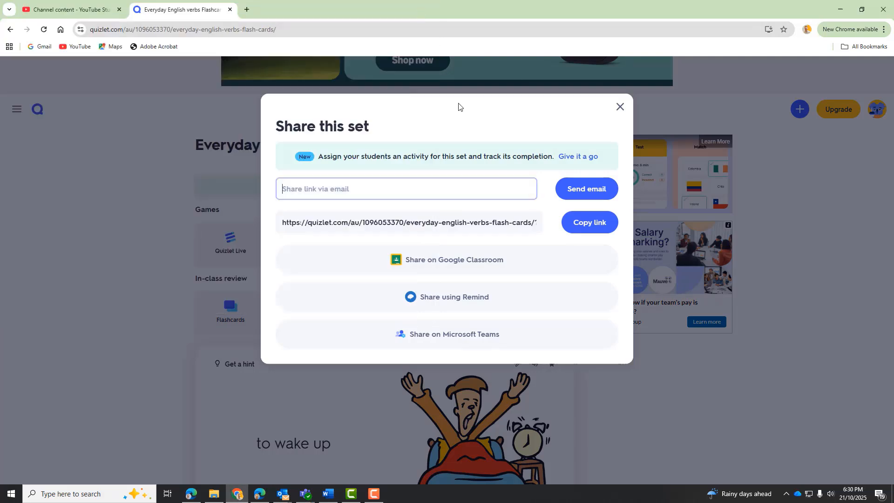
click(590, 223)
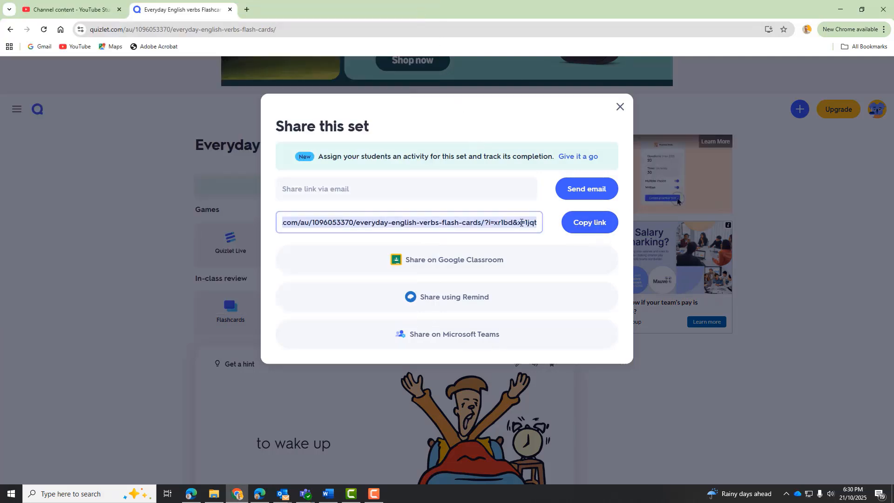
click(570, 247)
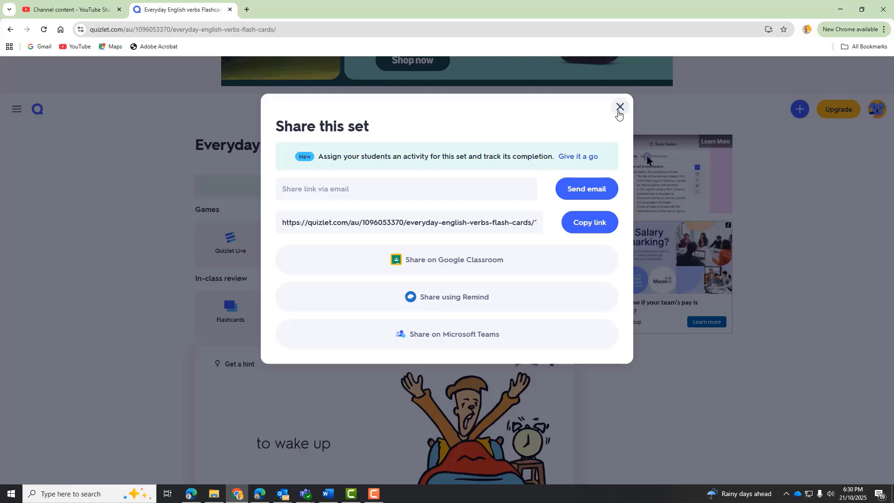
click(618, 110)
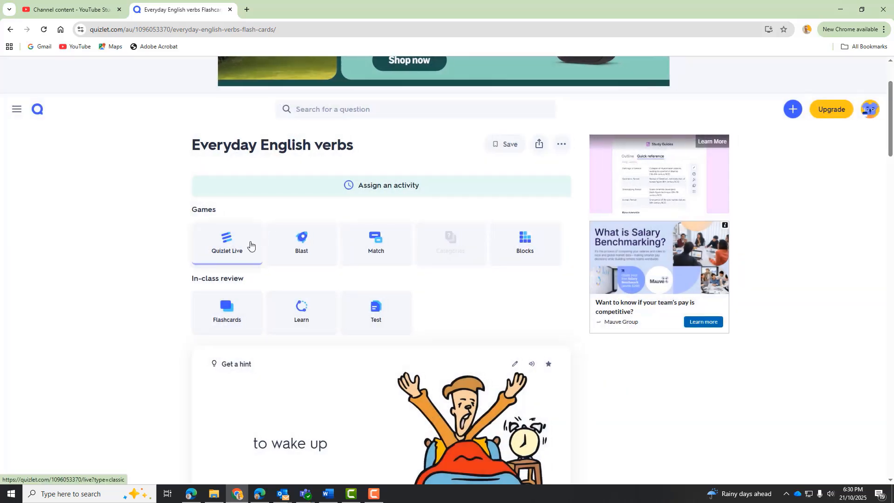
Set up a Quizlet Live game for individuals with the Definition and term question format, view its waiting lobby, and quit the game.
click(222, 246)
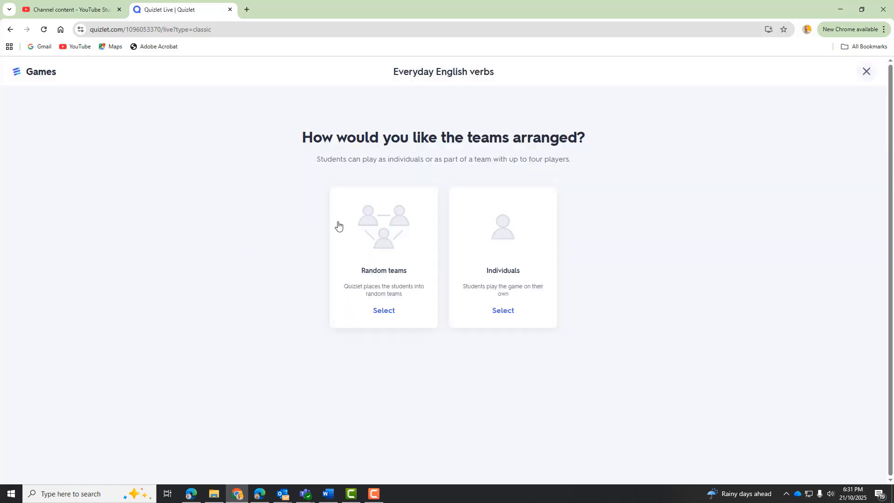
click(535, 259)
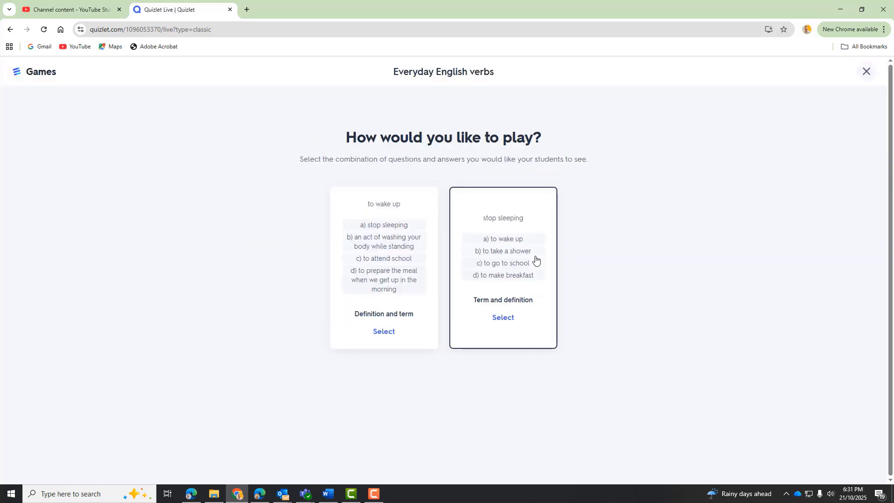
click(366, 279)
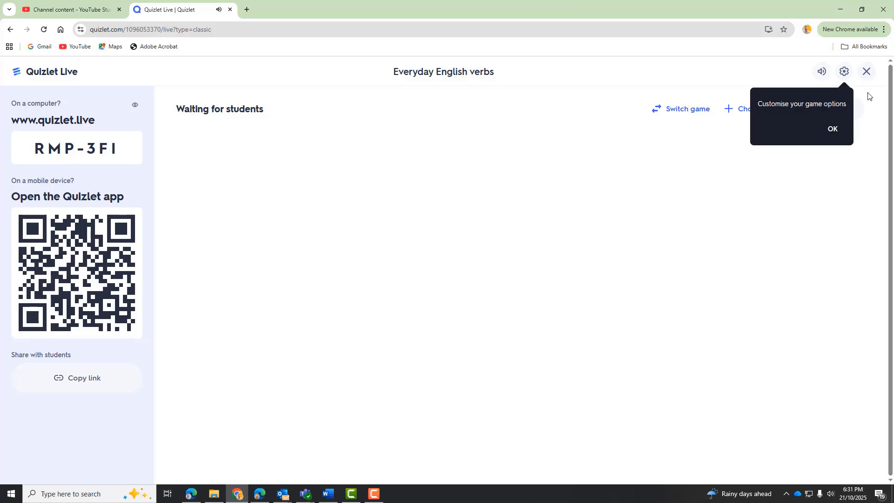
click(869, 75)
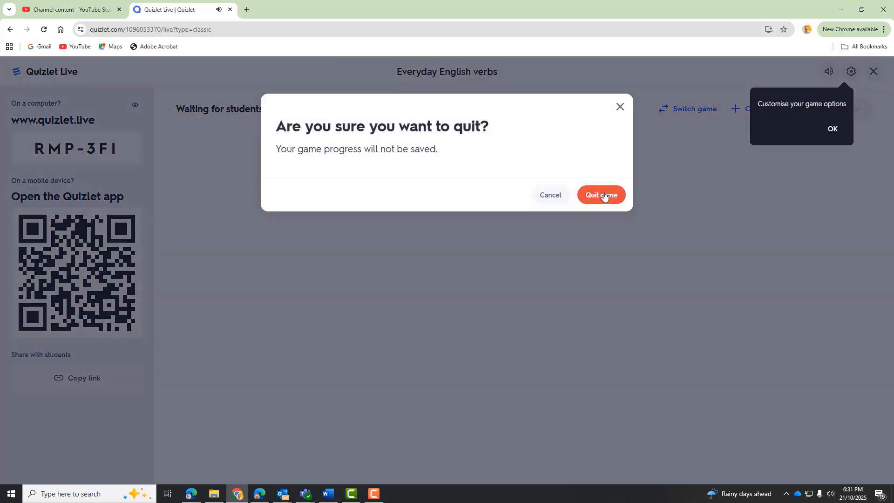
click(603, 195)
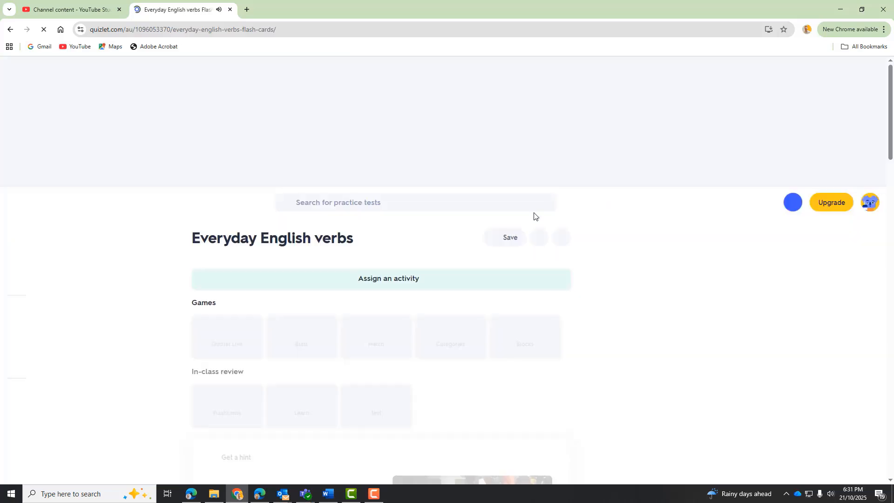
Open the set's class progress option, read through the Quizlet Plus for teachers offer, and close it to return to the set.
scroll(421, 241, down, 2)
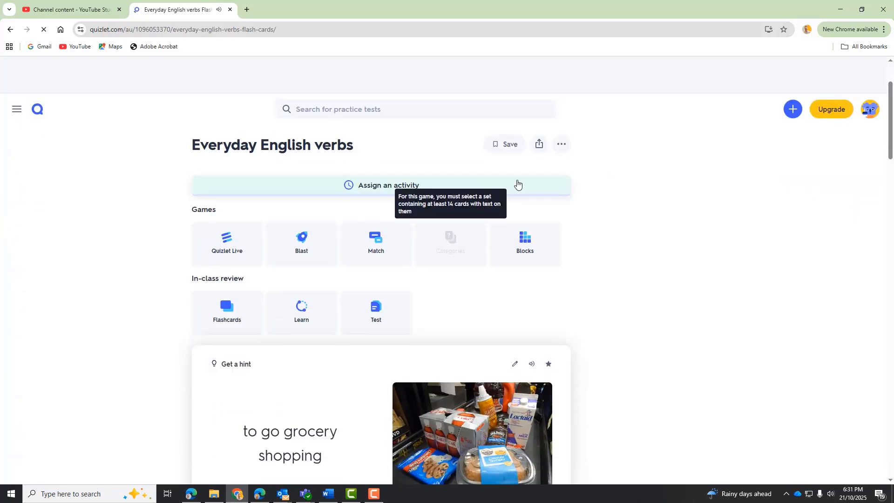
click(561, 144)
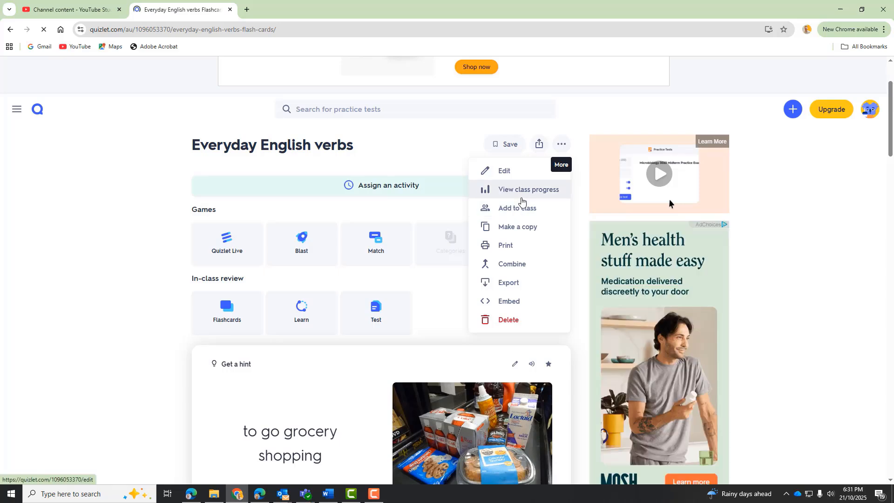
click(522, 198)
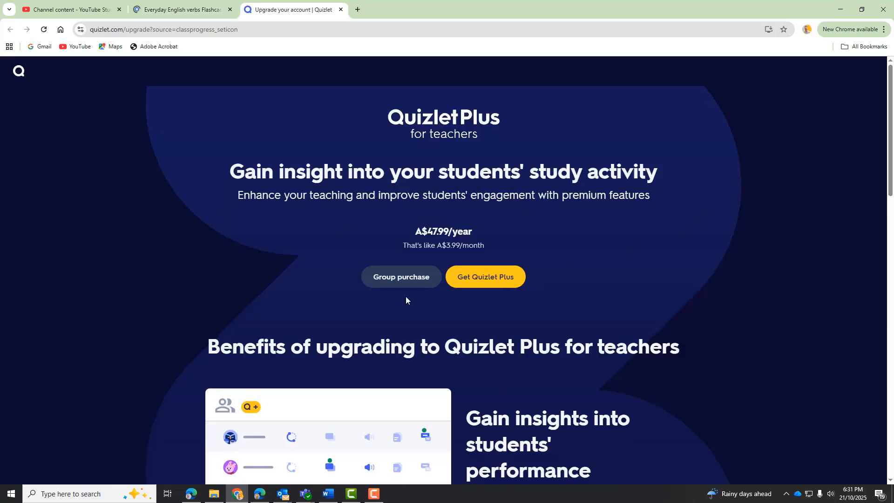
scroll(769, 243, down, 20)
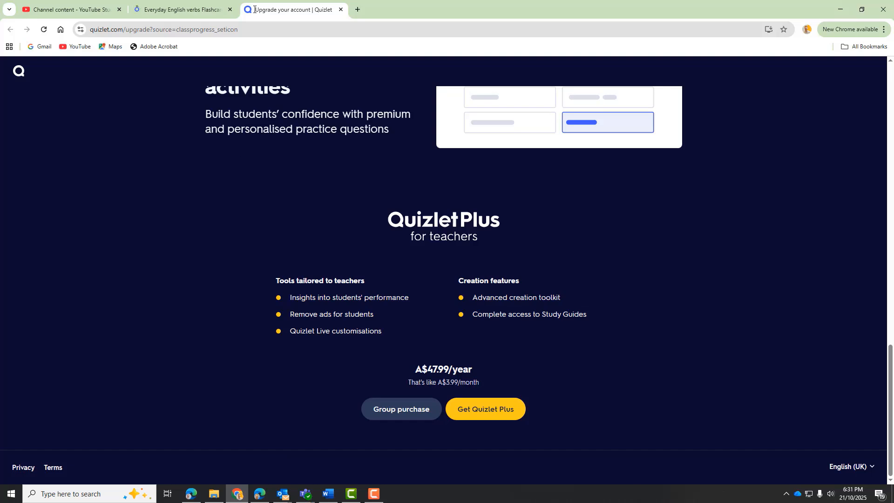
click(204, 10)
click(321, 11)
click(340, 9)
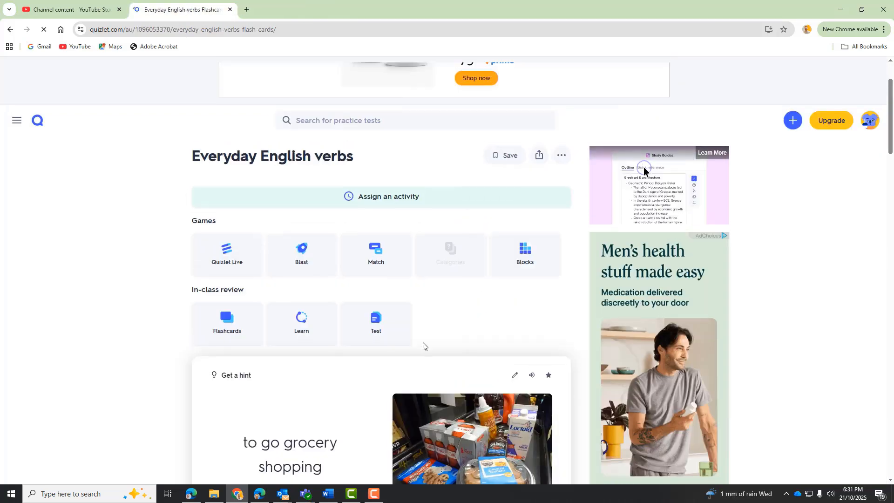
Examine the set page's games, in-class review activities, flashcard preview and set description.
scroll(465, 260, down, 3)
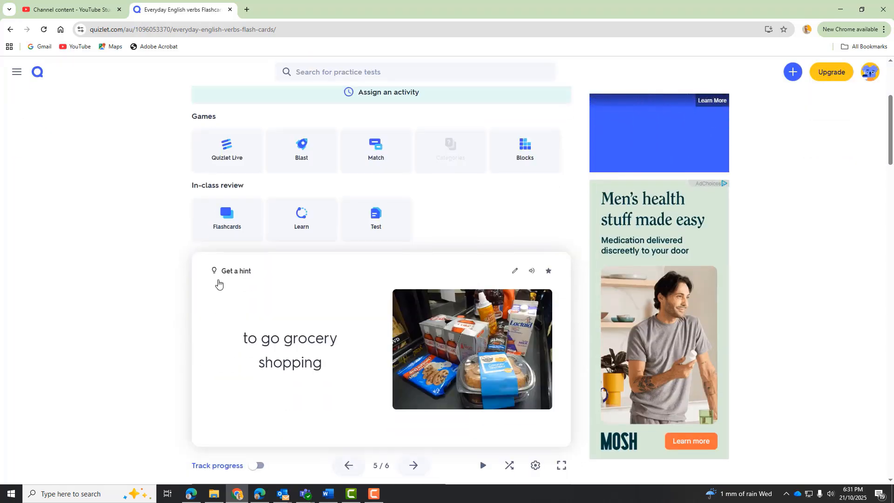
scroll(286, 196, up, 1)
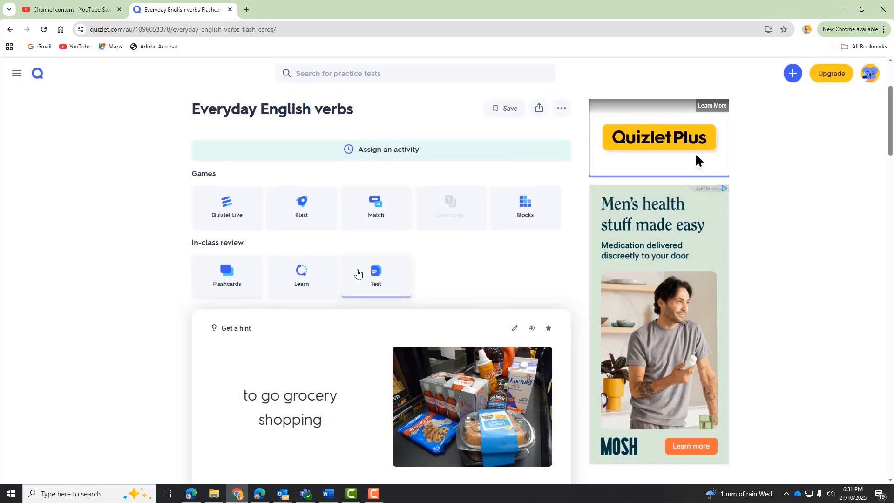
scroll(357, 274, up, 1)
scroll(357, 274, down, 10)
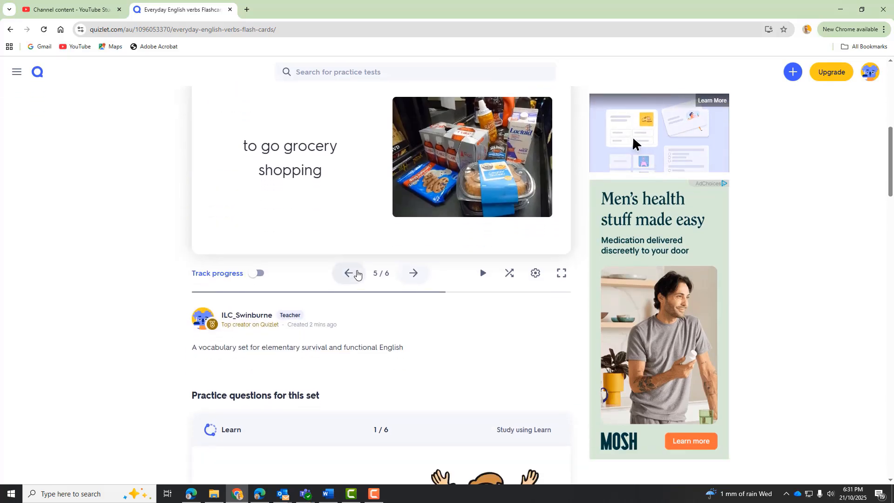
scroll(357, 273, up, 6)
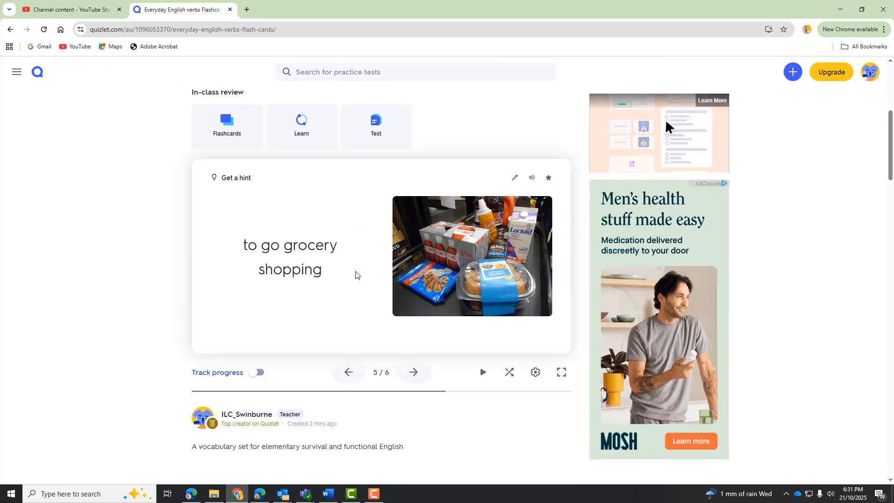
scroll(356, 274, up, 3)
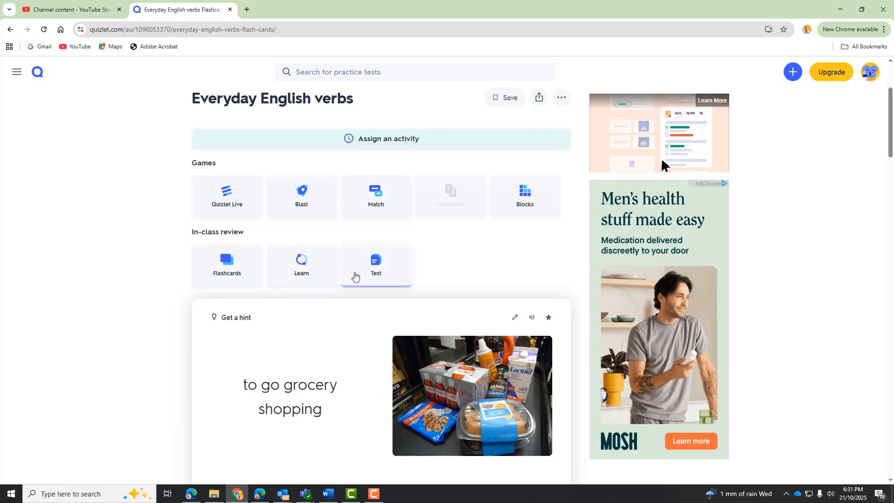
scroll(354, 275, up, 2)
scroll(355, 276, up, 1)
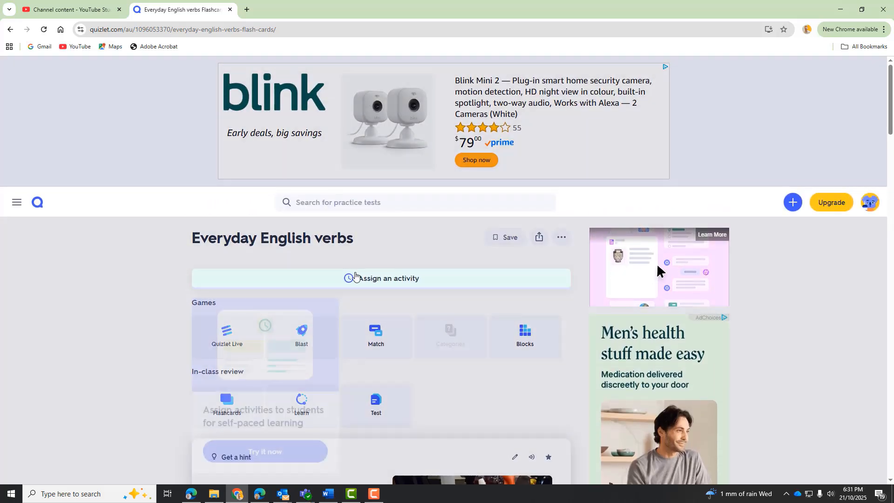